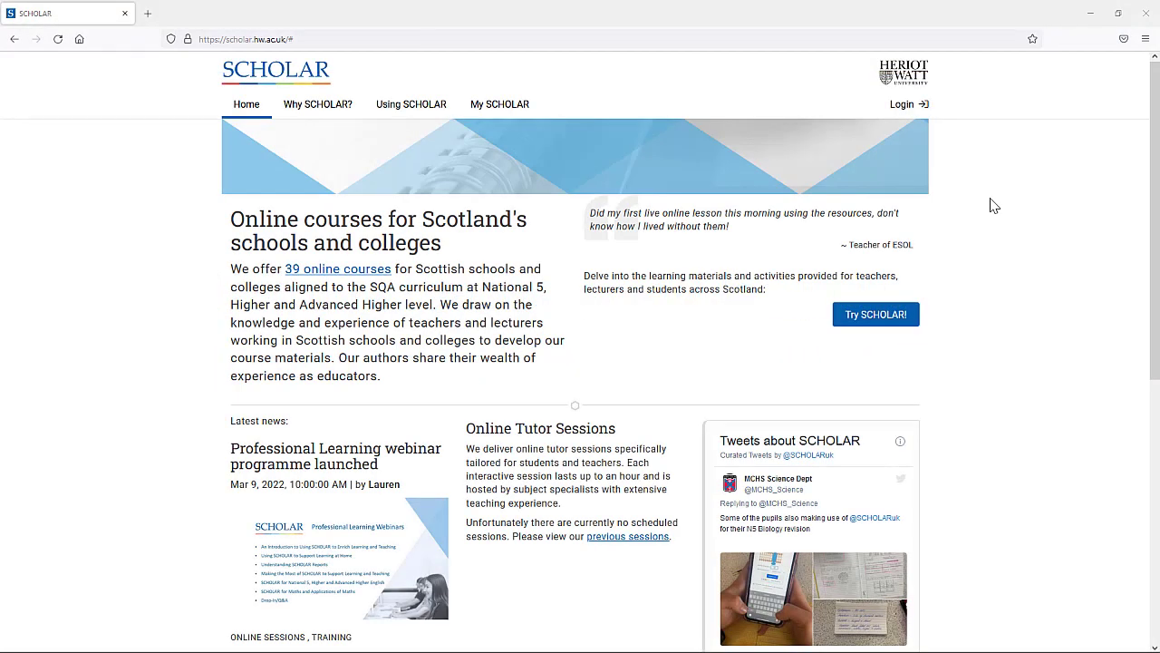
Open the SCHOLAR login page and fill in the staff username and password.
{"action": "left_click", "coordinate": [905, 107]}
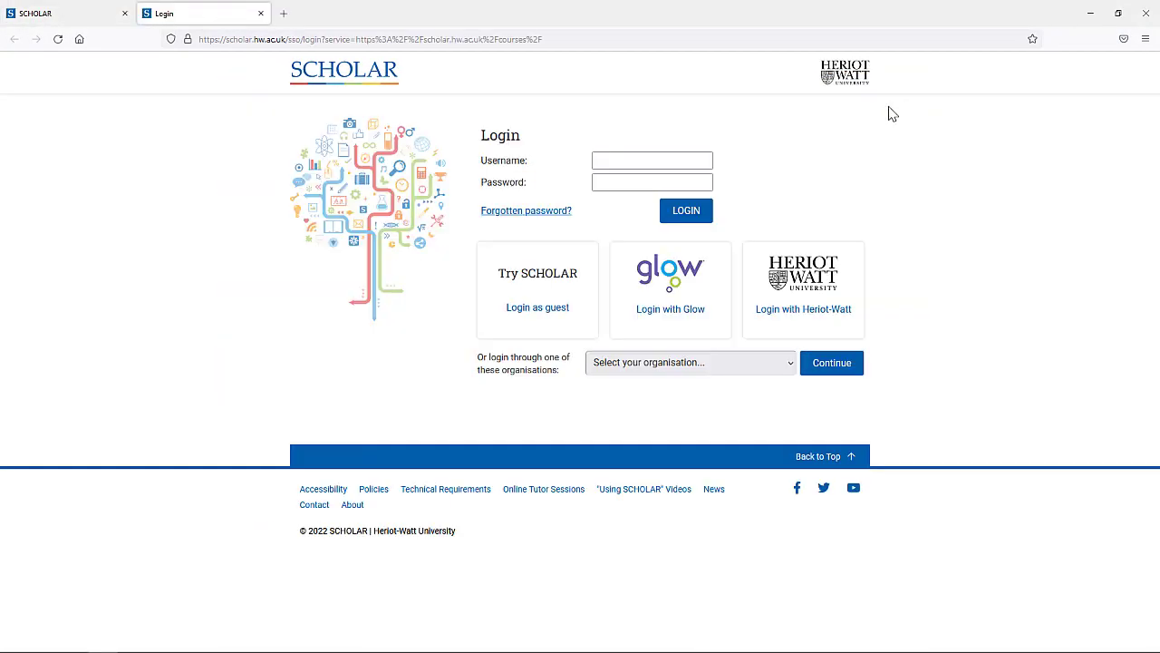
{"action": "left_click", "coordinate": [601, 158]}
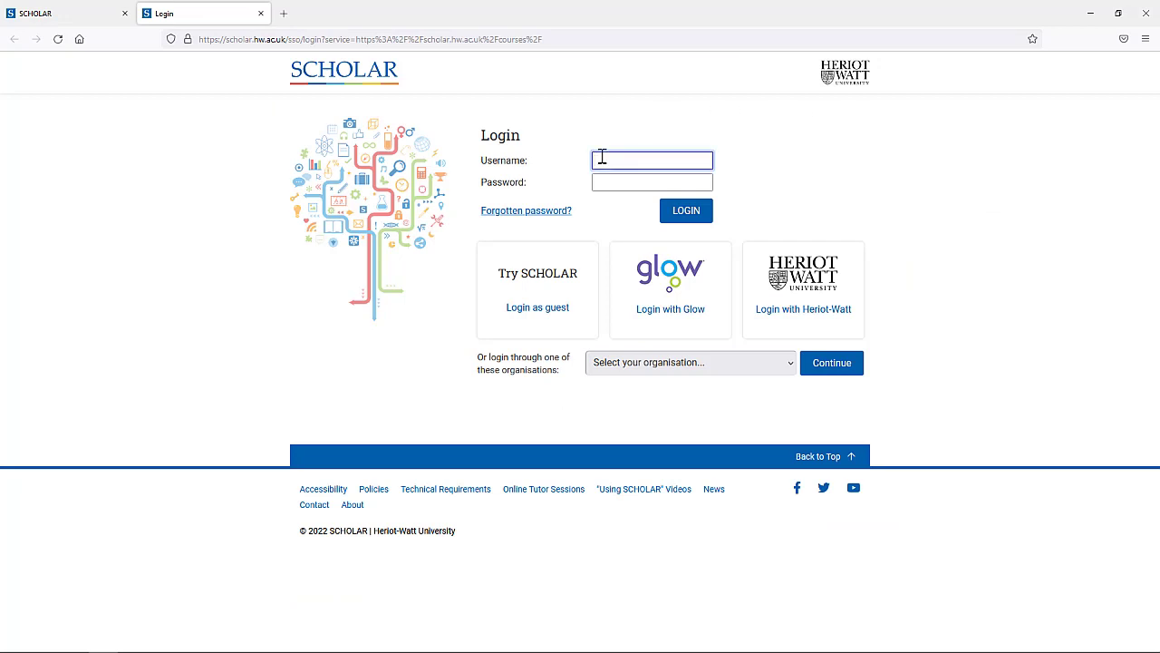
{"action": "type", "text": "contact/sc"}
{"action": "key", "text": "Tab"}
{"action": "key", "text": "ctrl+v"}
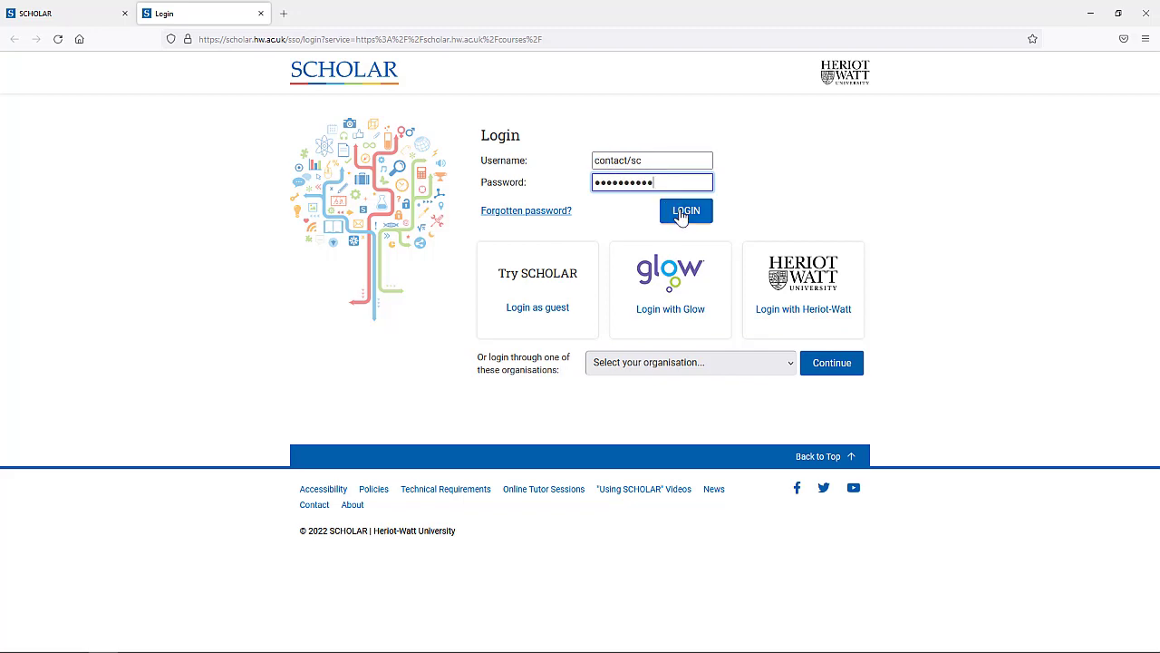
Sign in to Glow with the student test account's credentials and launch SCHOLAR from the Launch Pad.
{"action": "left_click", "coordinate": [681, 214]}
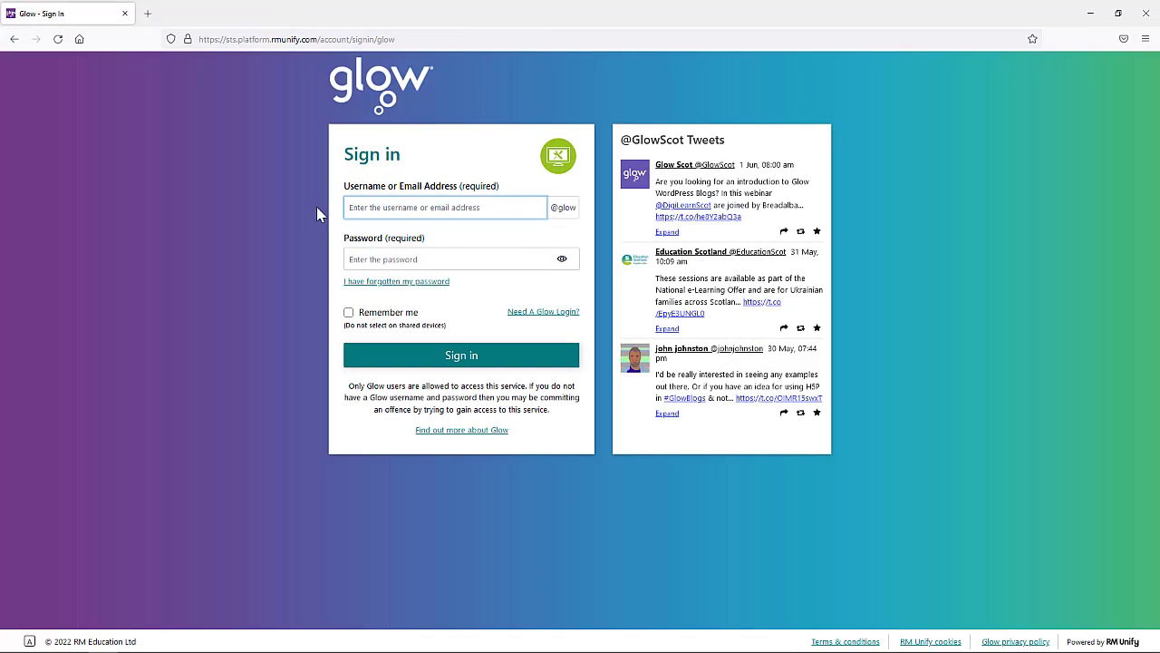
{"action": "type", "text": "gw22studenttest"}
{"action": "key", "text": "Tab"}
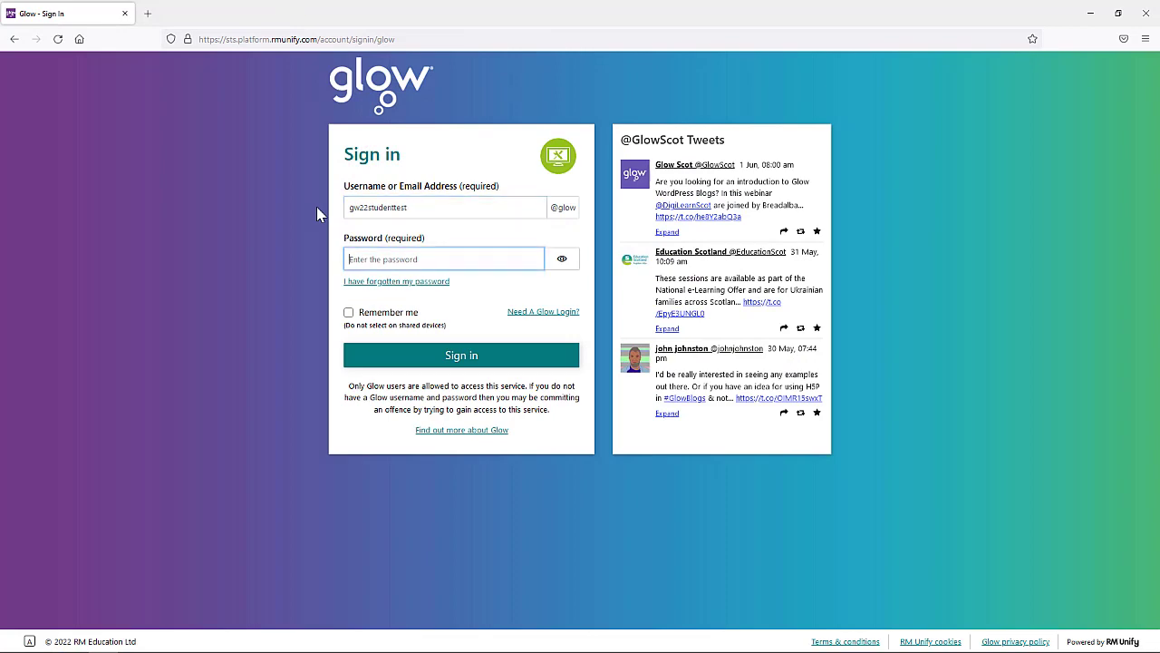
{"action": "key", "text": "ctrl+v"}
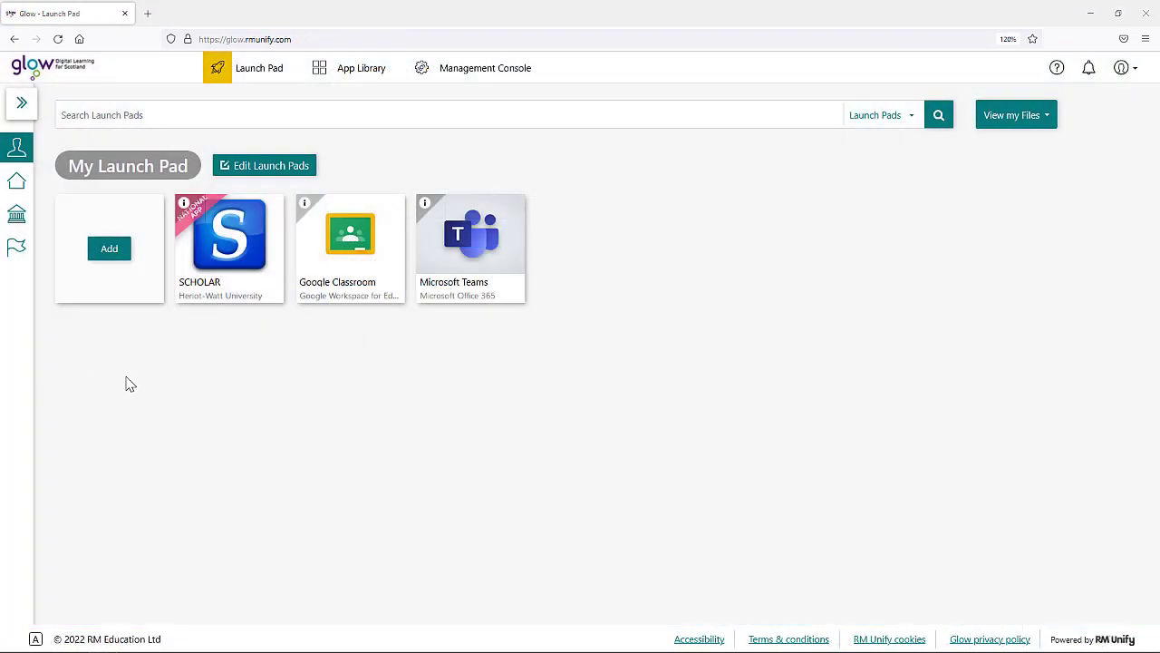
{"action": "left_click", "coordinate": [229, 260]}
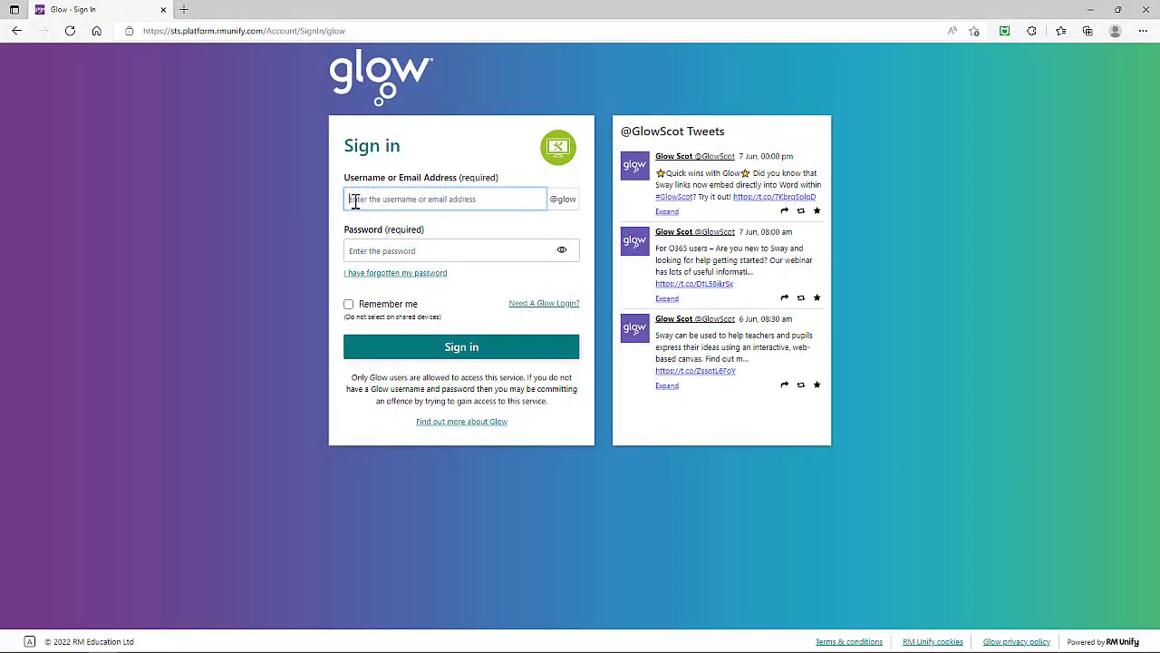
Sign in to Glow with the test teacher's username and password, then launch SCHOLAR.
{"action": "type", "text": "gw22teachertest"}
{"action": "key", "text": "Tab"}
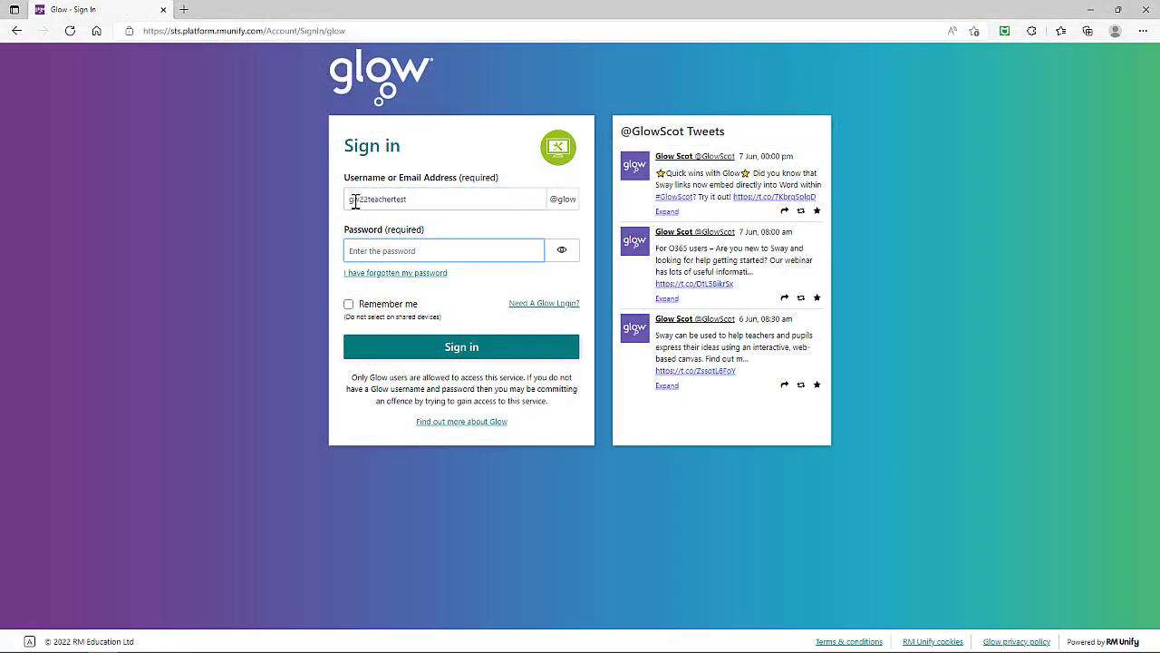
{"action": "key", "text": "ctrl+v"}
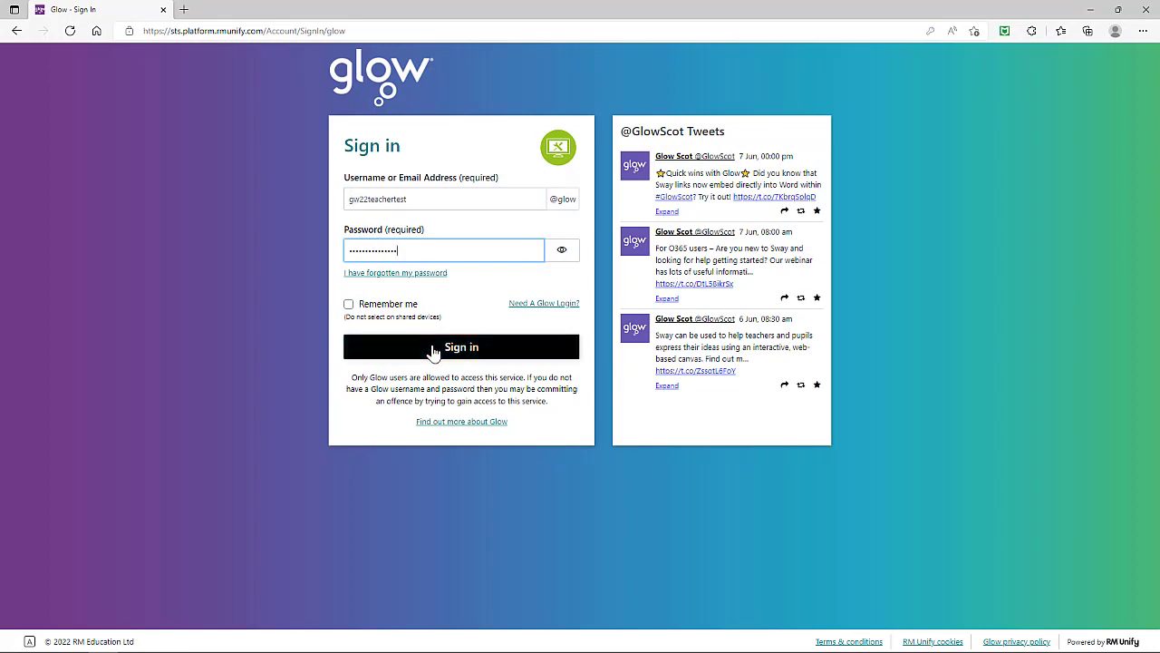
{"action": "left_click", "coordinate": [433, 349]}
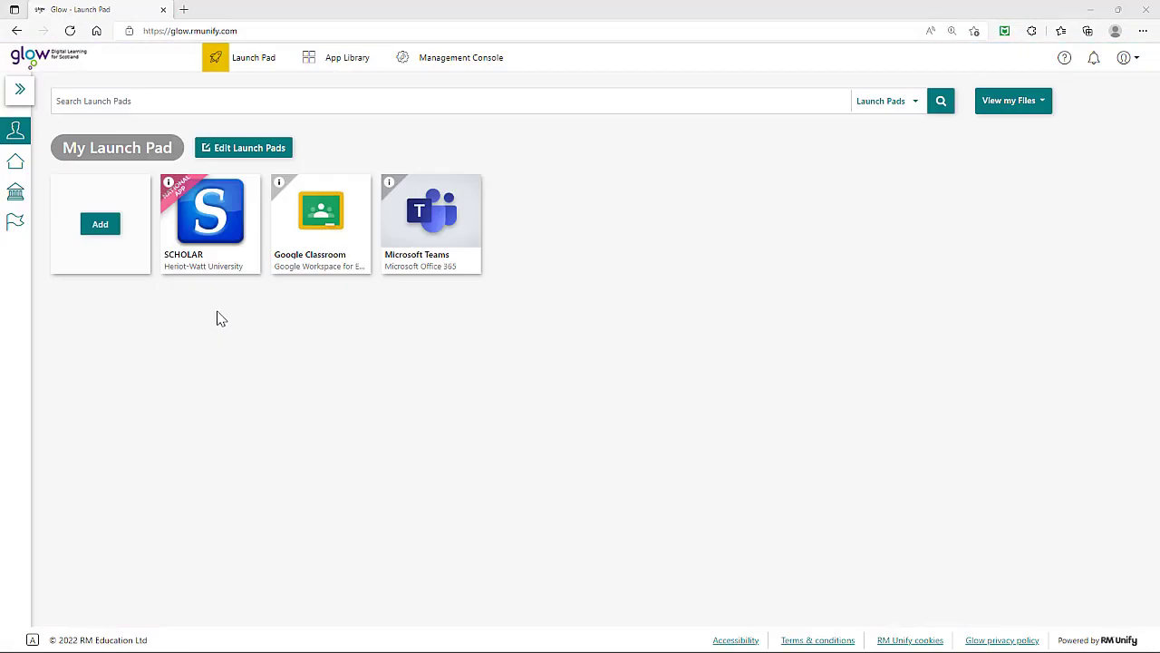
{"action": "left_click", "coordinate": [218, 240]}
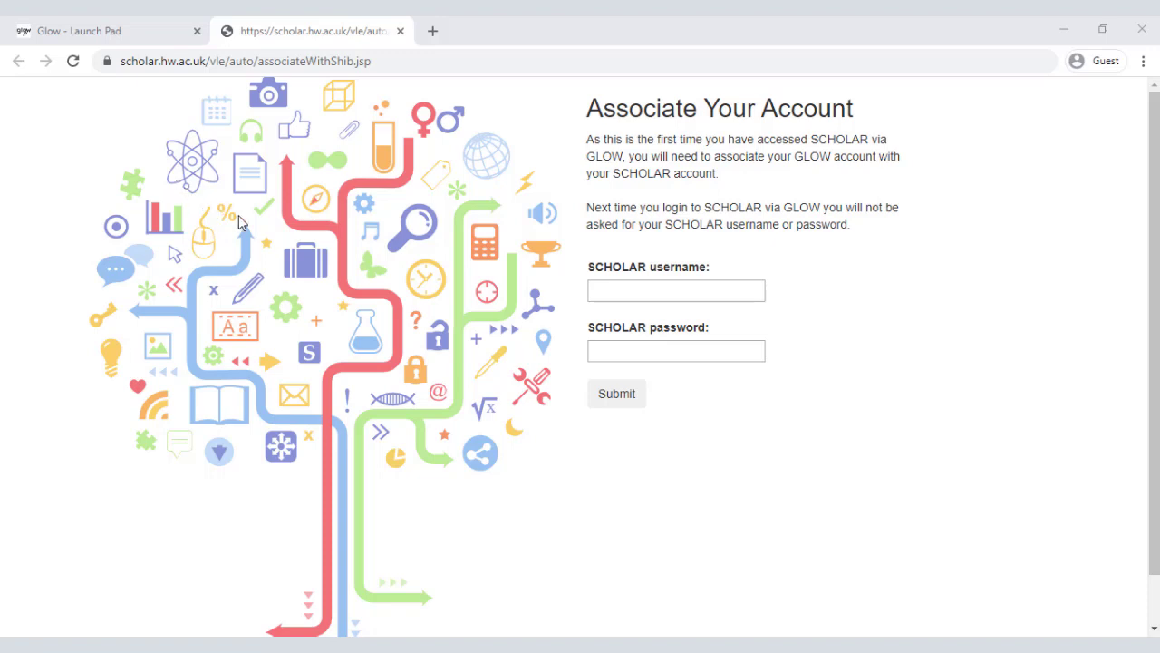
Fill in the SCHOLAR username and password in the Associate Your Account form.
{"action": "left_click", "coordinate": [612, 290]}
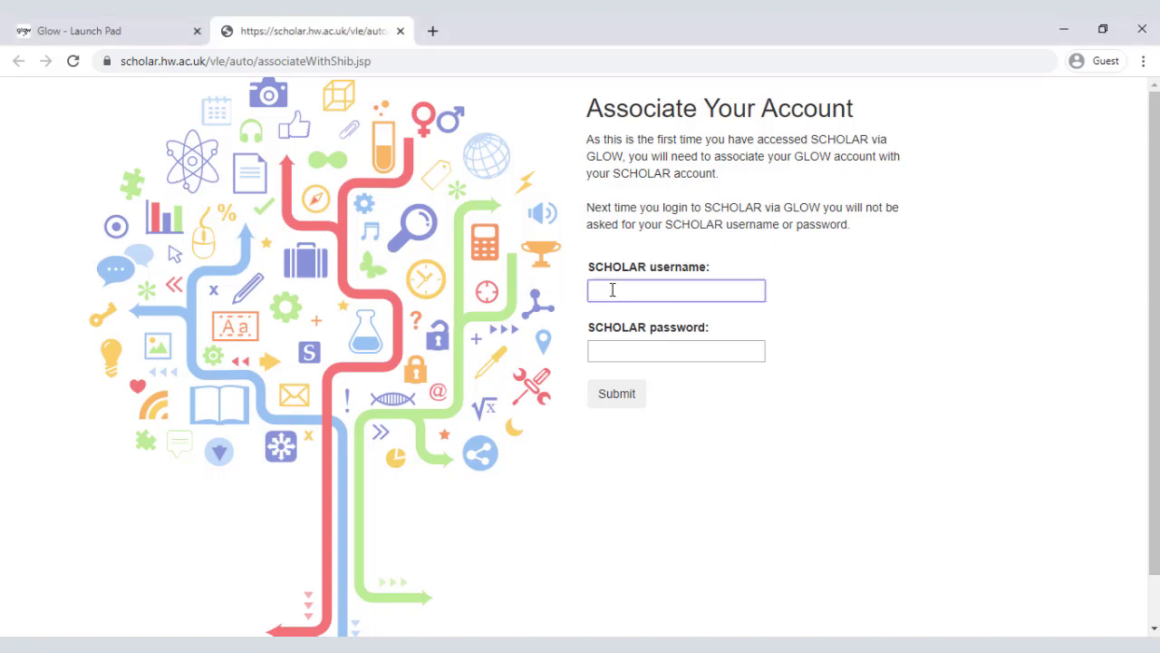
{"action": "key", "text": "ctrl+v"}
{"action": "left_click", "coordinate": [606, 350]}
{"action": "key", "text": "ctrl+v"}
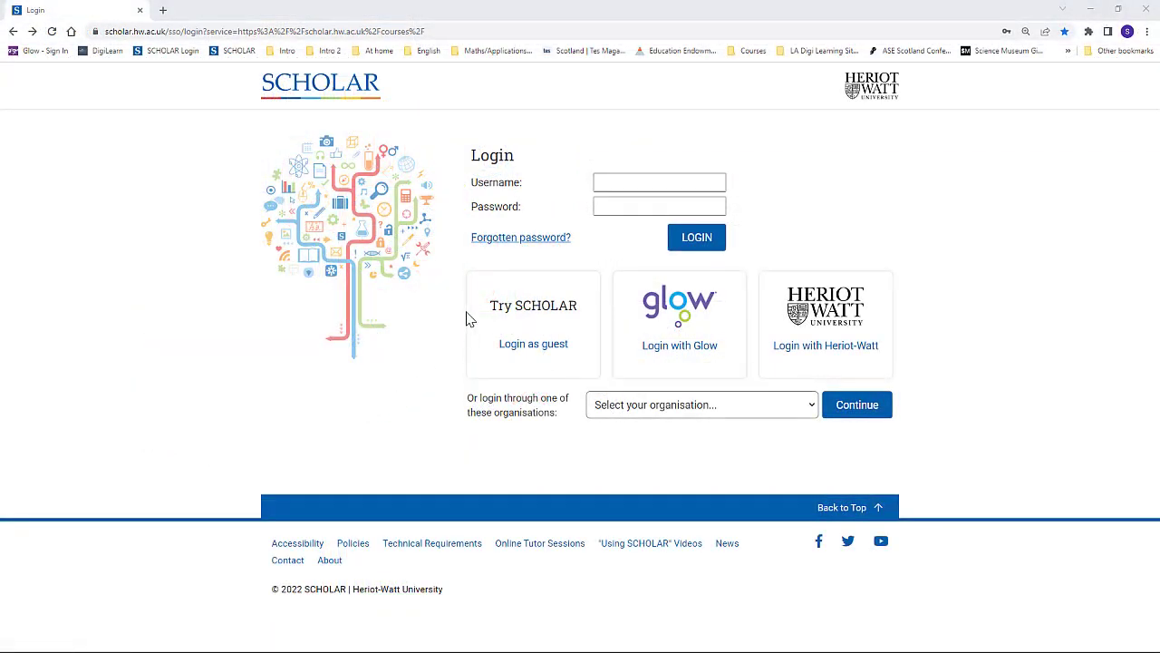
Go to SCHOLAR's forgotten password request page.
{"action": "left_click", "coordinate": [494, 241]}
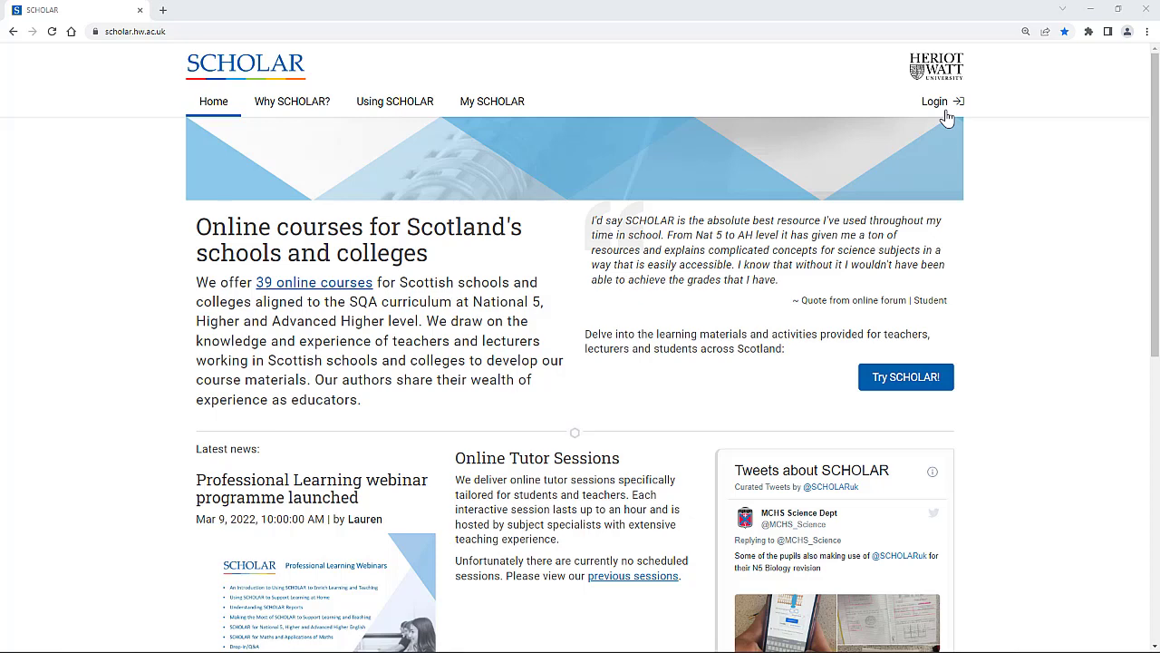
Log in to My Courses, view the account Profile, then go to password administration.
{"action": "left_click", "coordinate": [947, 117]}
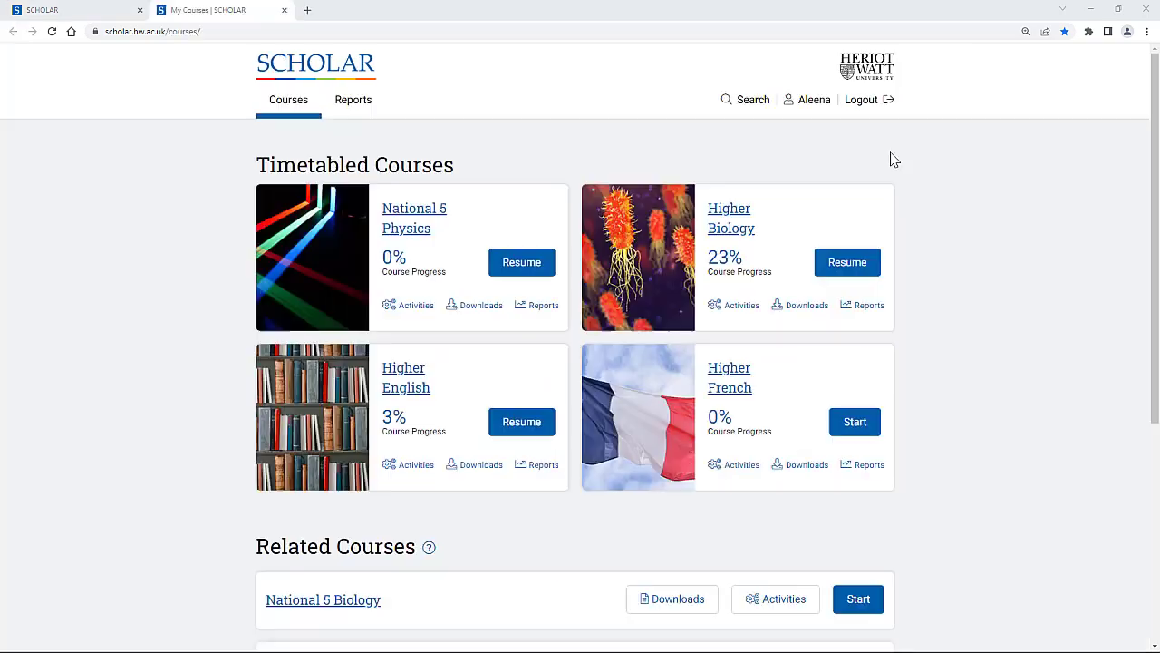
{"action": "left_click", "coordinate": [814, 107]}
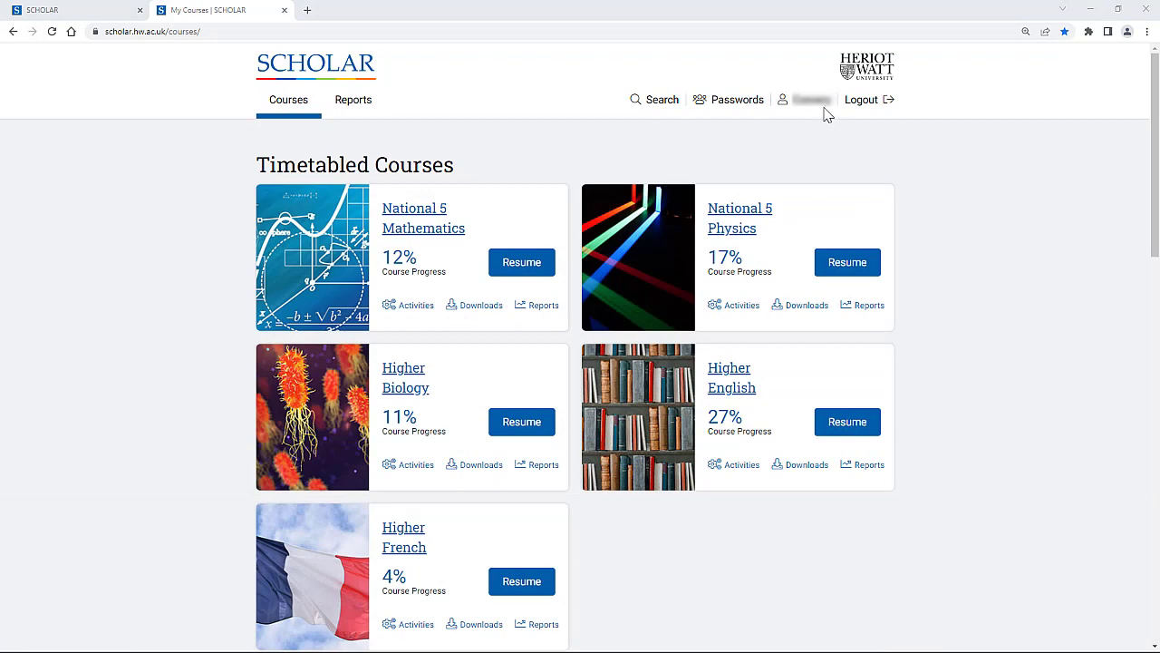
{"action": "left_click", "coordinate": [820, 104]}
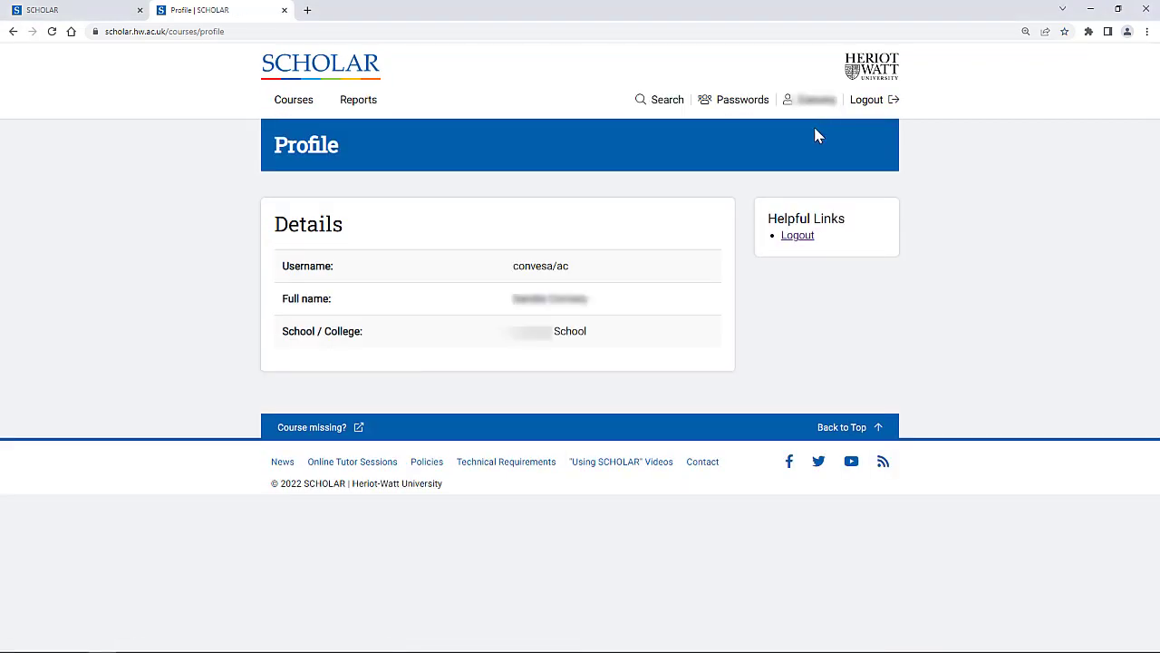
{"action": "left_click", "coordinate": [745, 107]}
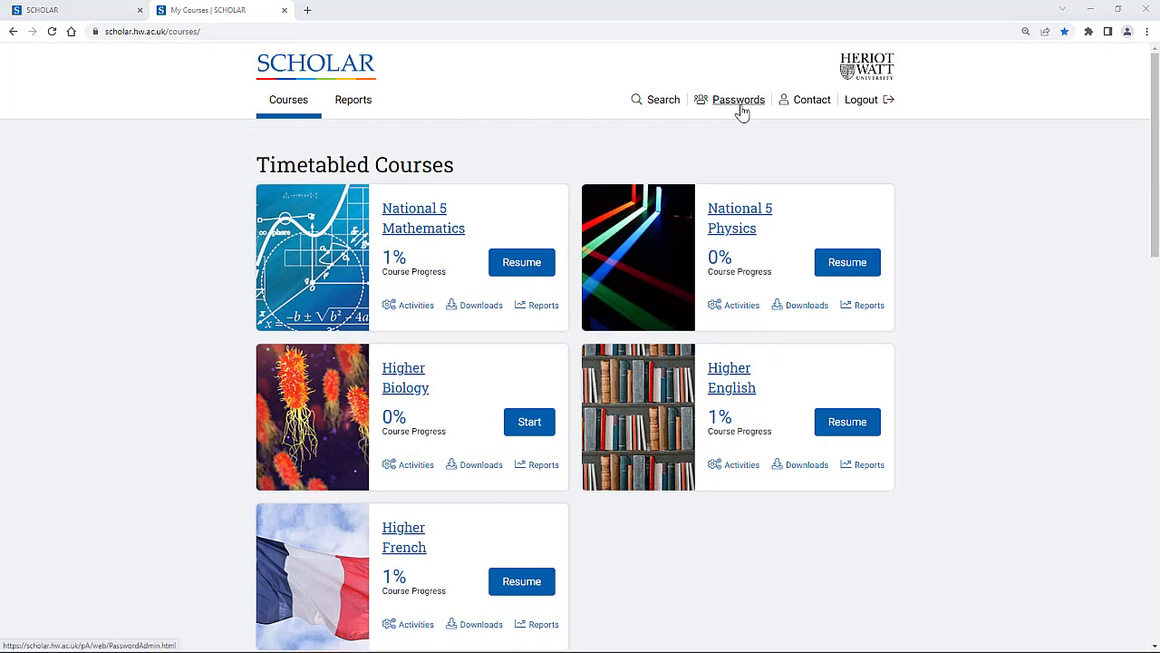
Open the Student Passwords list and download the StudentPasswords spreadsheet.
{"action": "left_click", "coordinate": [741, 108]}
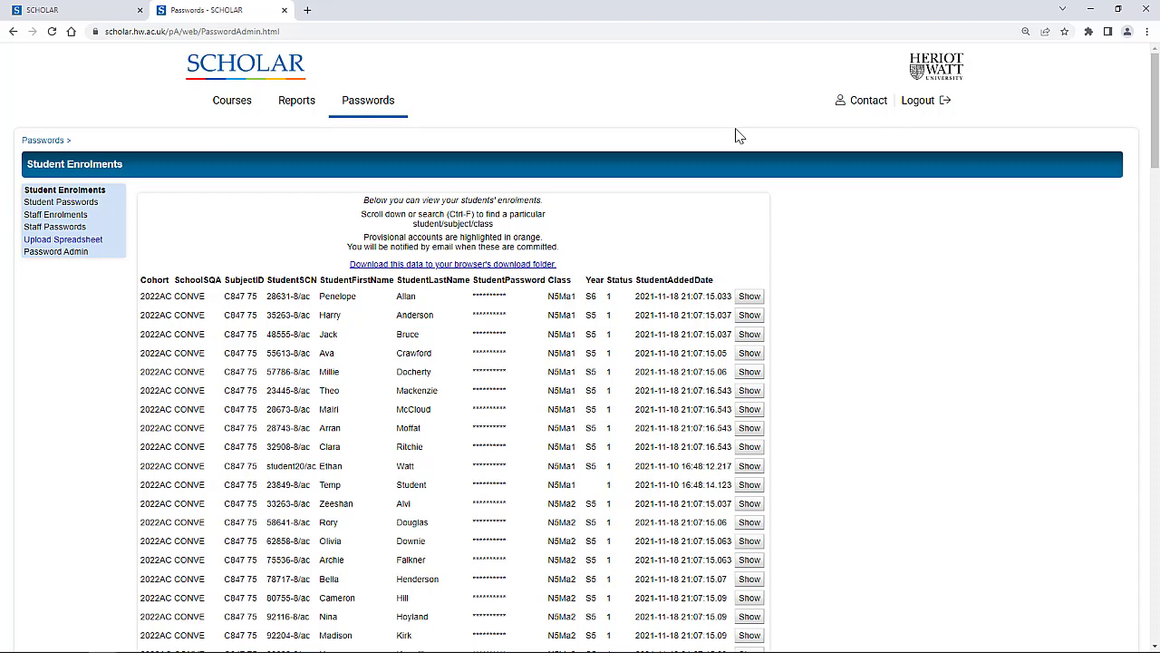
{"action": "left_click", "coordinate": [61, 202]}
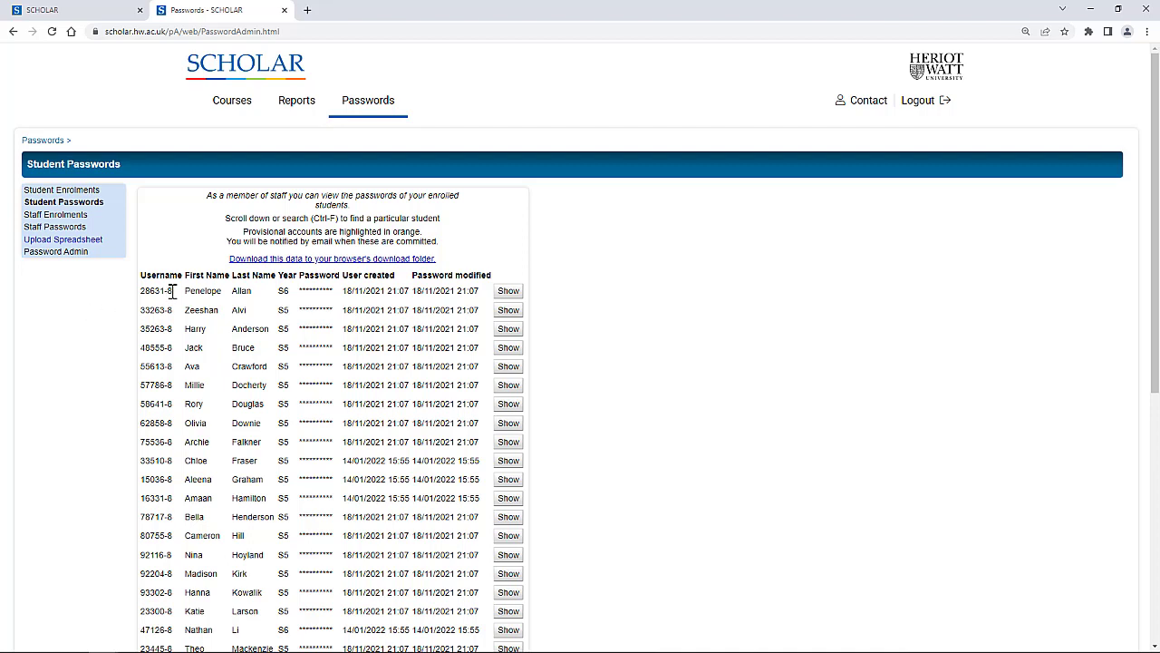
{"action": "left_click", "coordinate": [240, 261]}
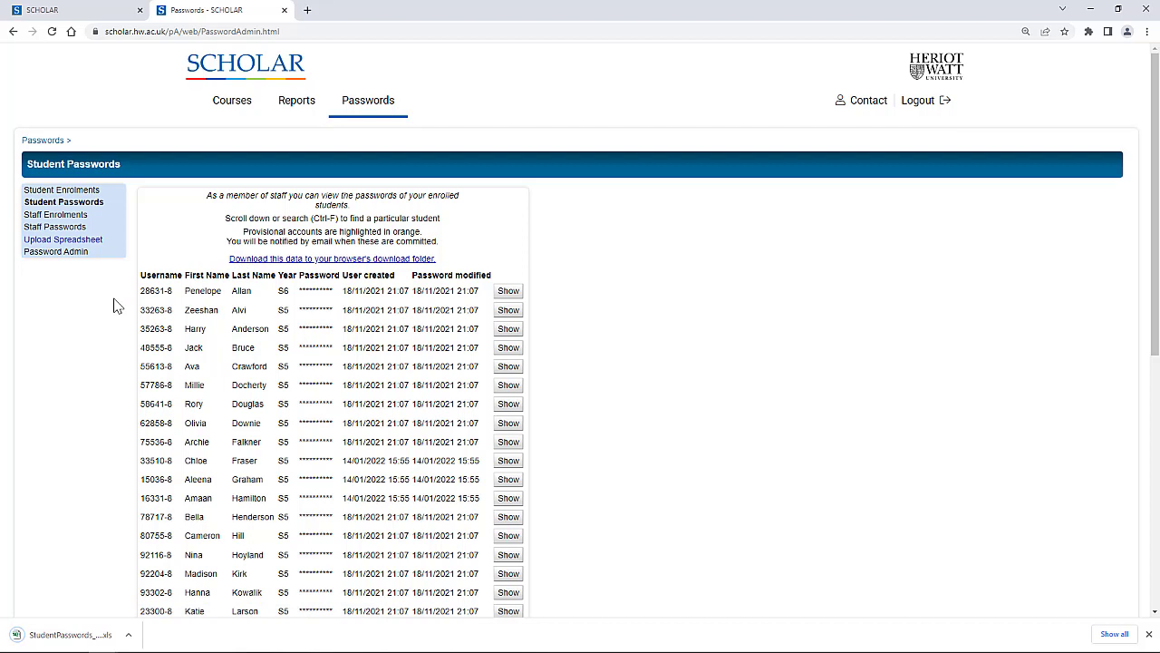
Reveal and re-mask one student's password, then view the Student Enrolments list.
{"action": "left_click", "coordinate": [509, 312]}
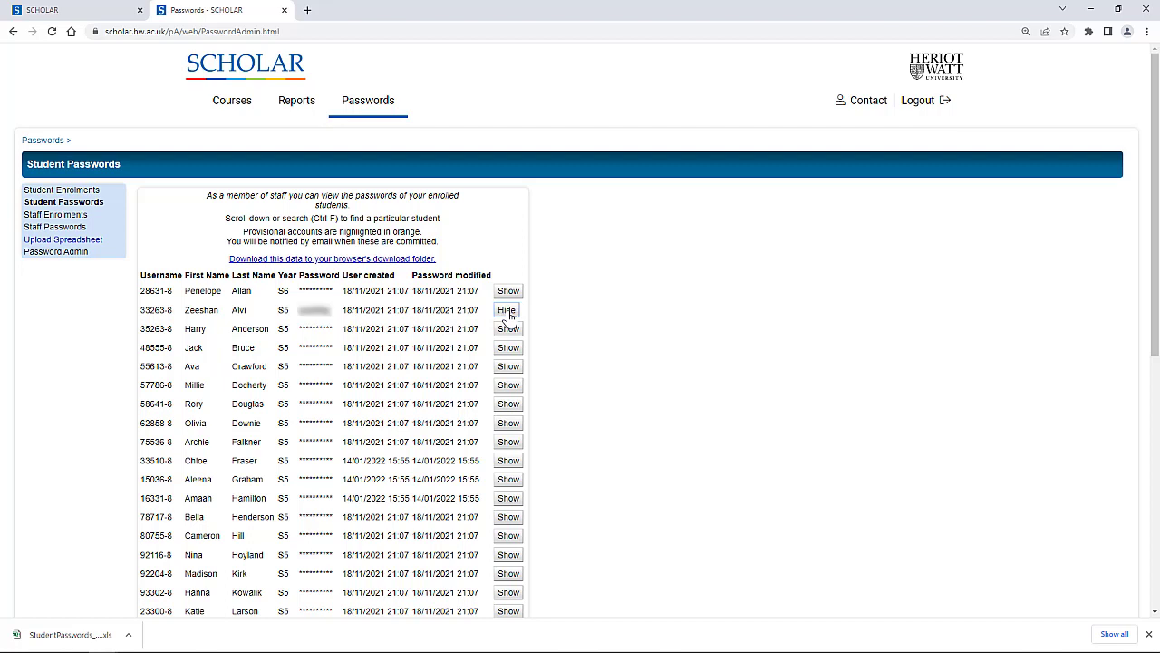
{"action": "left_click", "coordinate": [508, 312]}
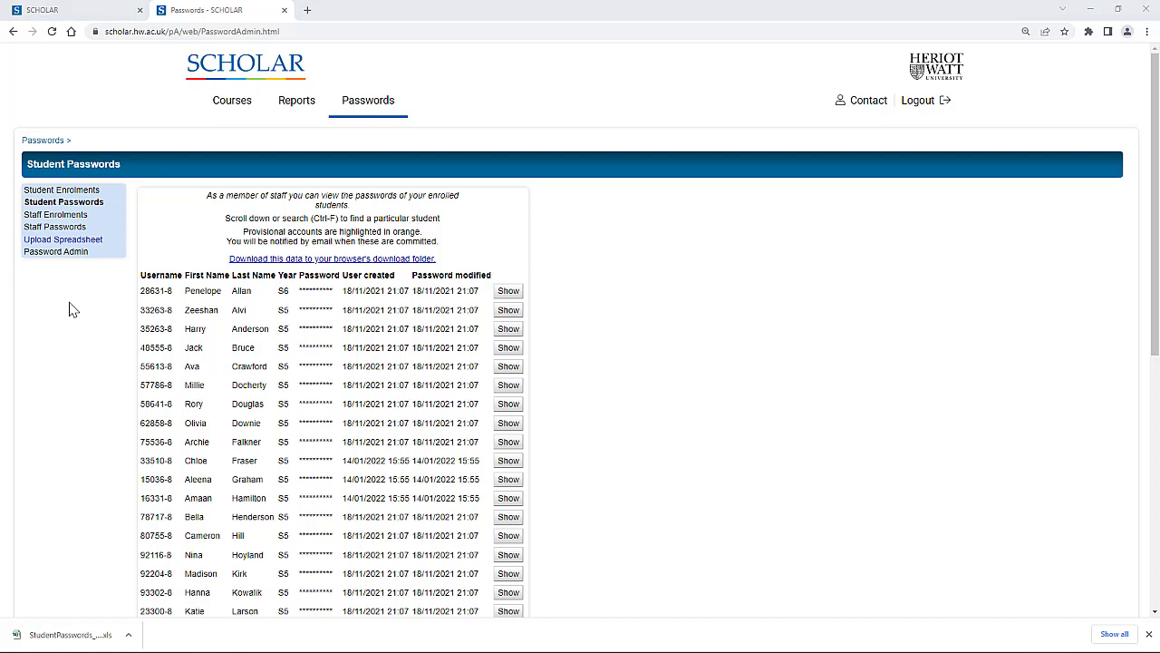
{"action": "left_click", "coordinate": [77, 192]}
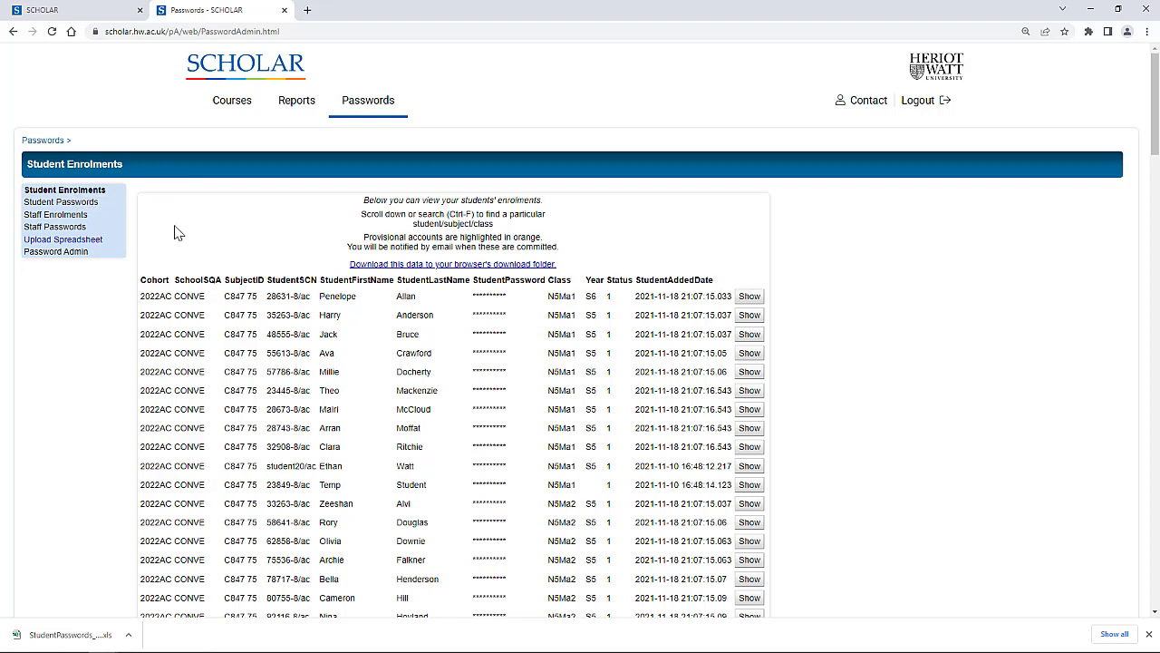
View Staff Passwords, then open the enrolment Upload Spreadsheet form.
{"action": "left_click", "coordinate": [56, 227]}
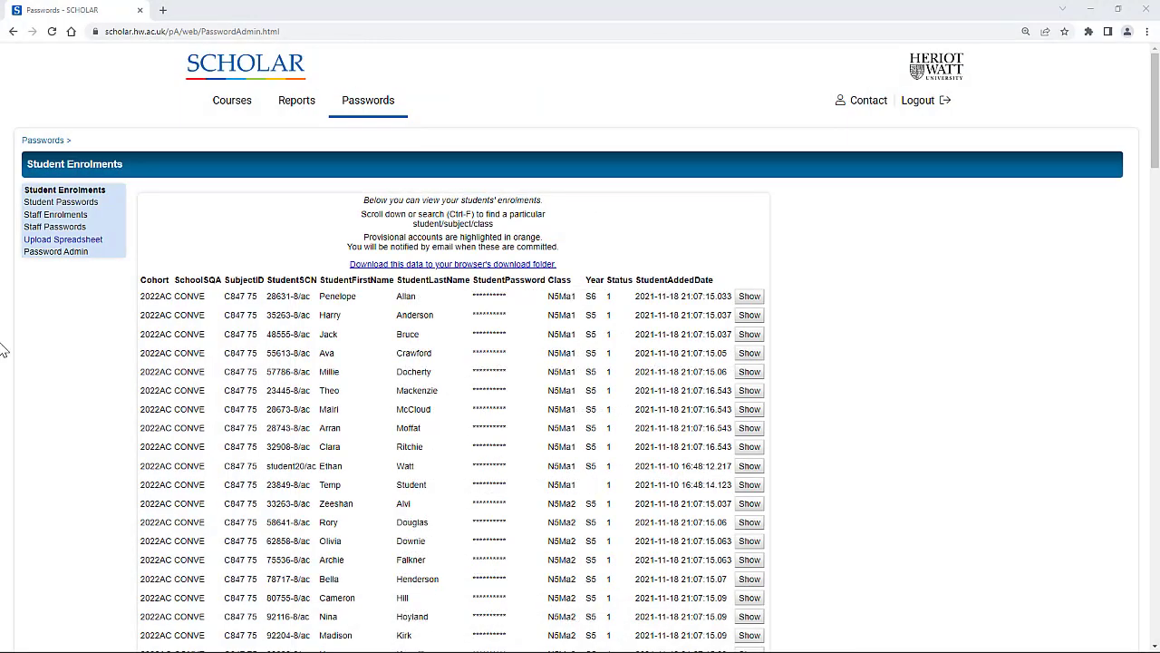
{"action": "left_click", "coordinate": [66, 241]}
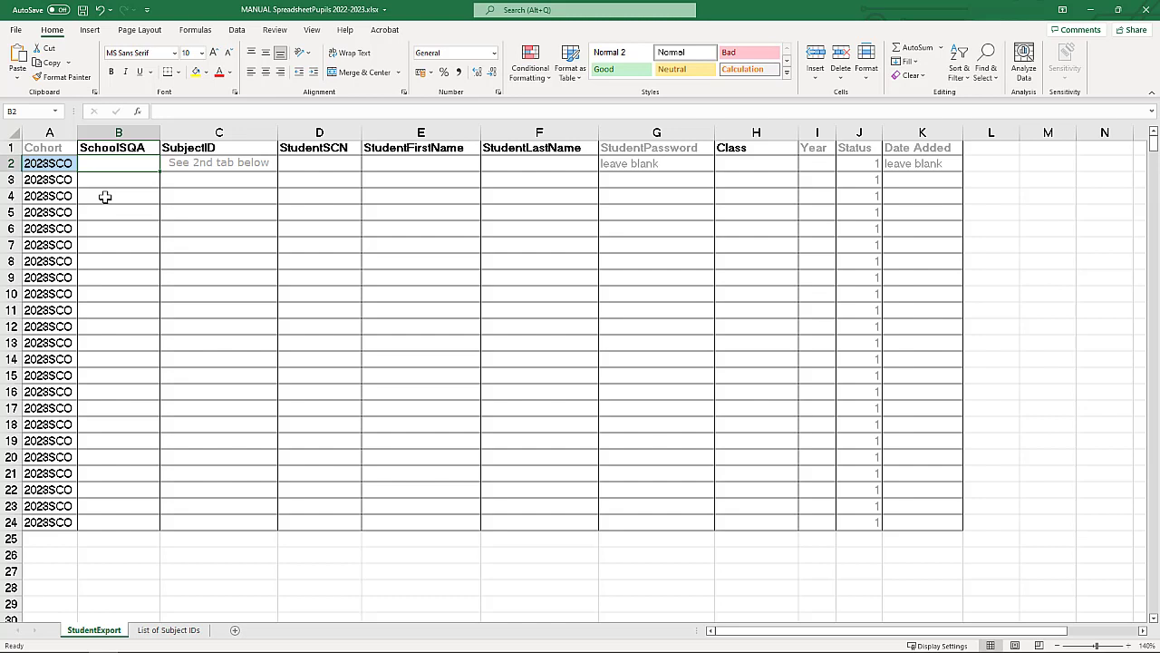
Enter the school number and subject ID L3GGE, checking the List of Subject IDs sheet.
{"action": "type", "text": "1"}
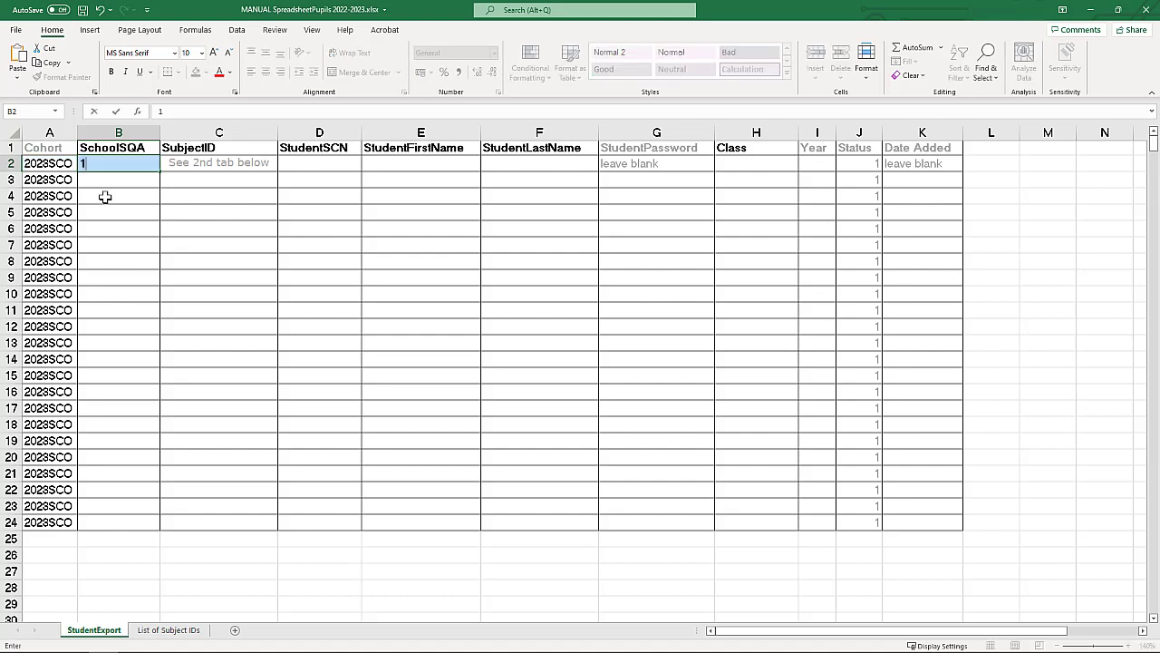
{"action": "type", "text": "2345678"}
{"action": "key", "text": "Tab"}
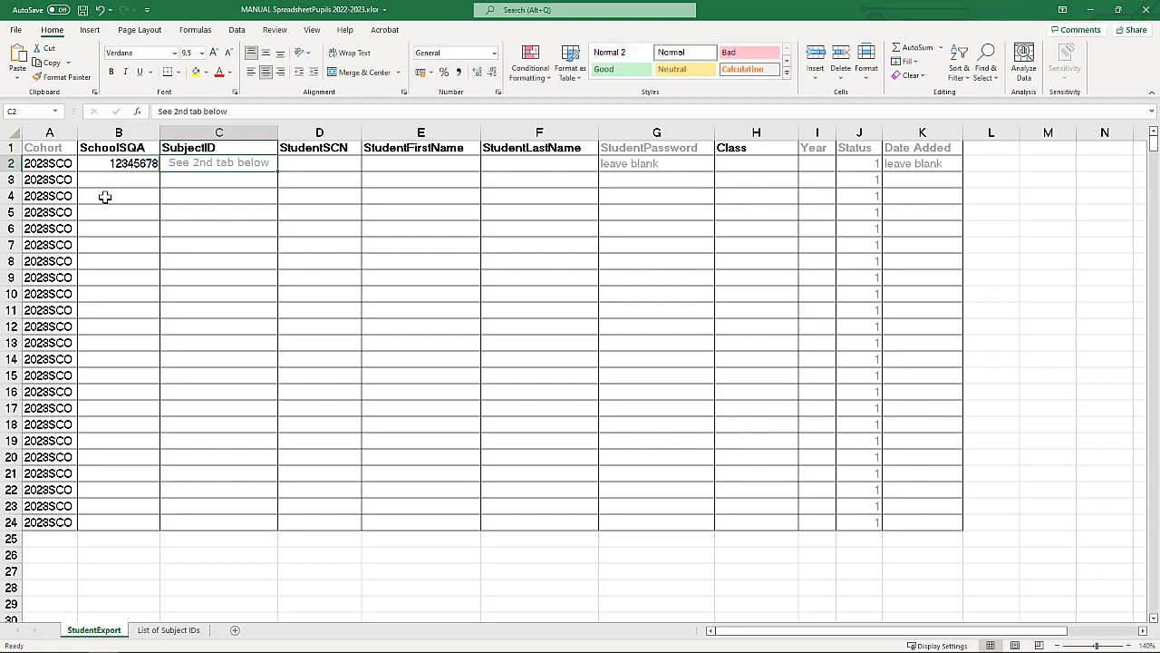
{"action": "left_click", "coordinate": [166, 632]}
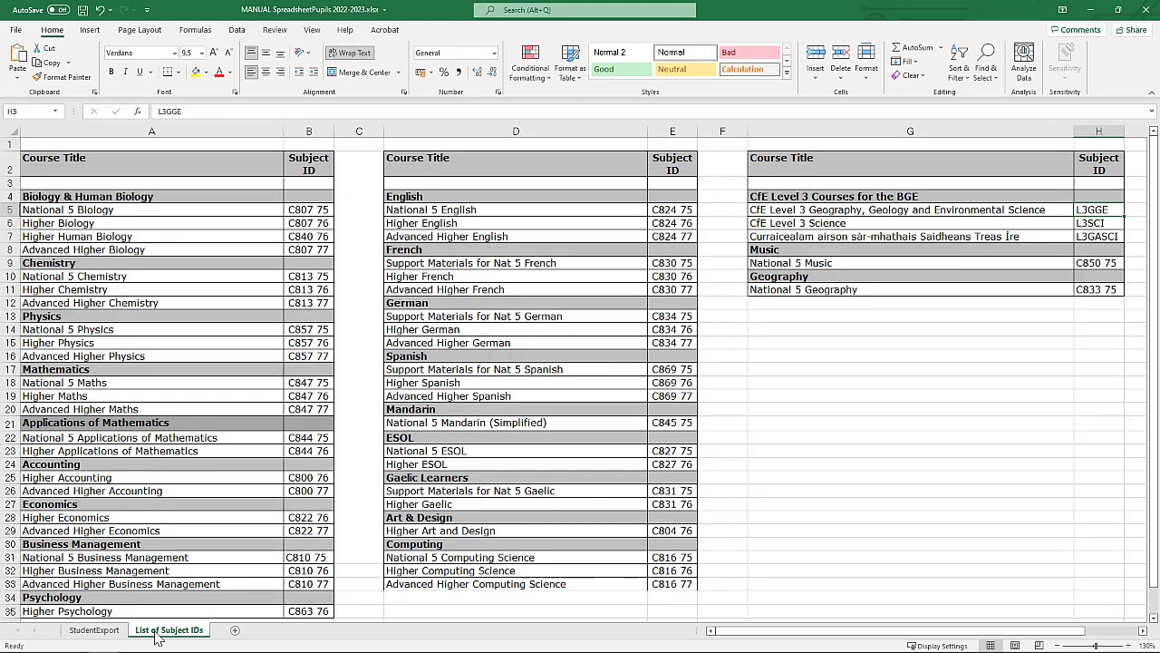
{"action": "left_click", "coordinate": [101, 634]}
{"action": "type", "text": "L"}
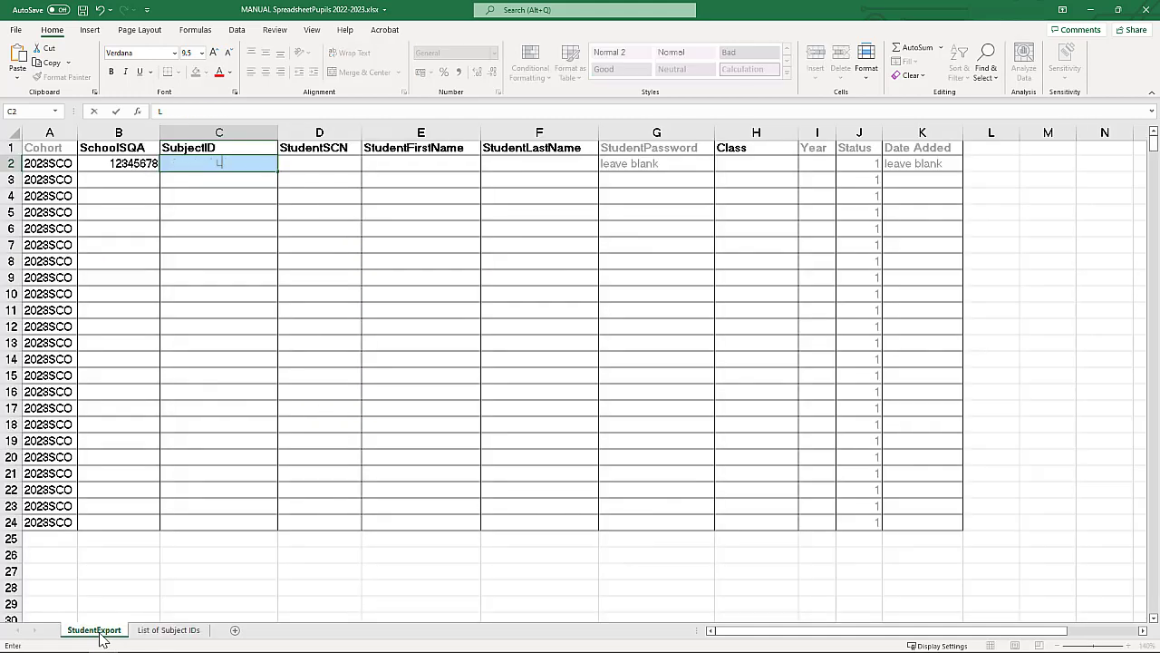
{"action": "type", "text": "3GGE"}
{"action": "key", "text": "Tab"}
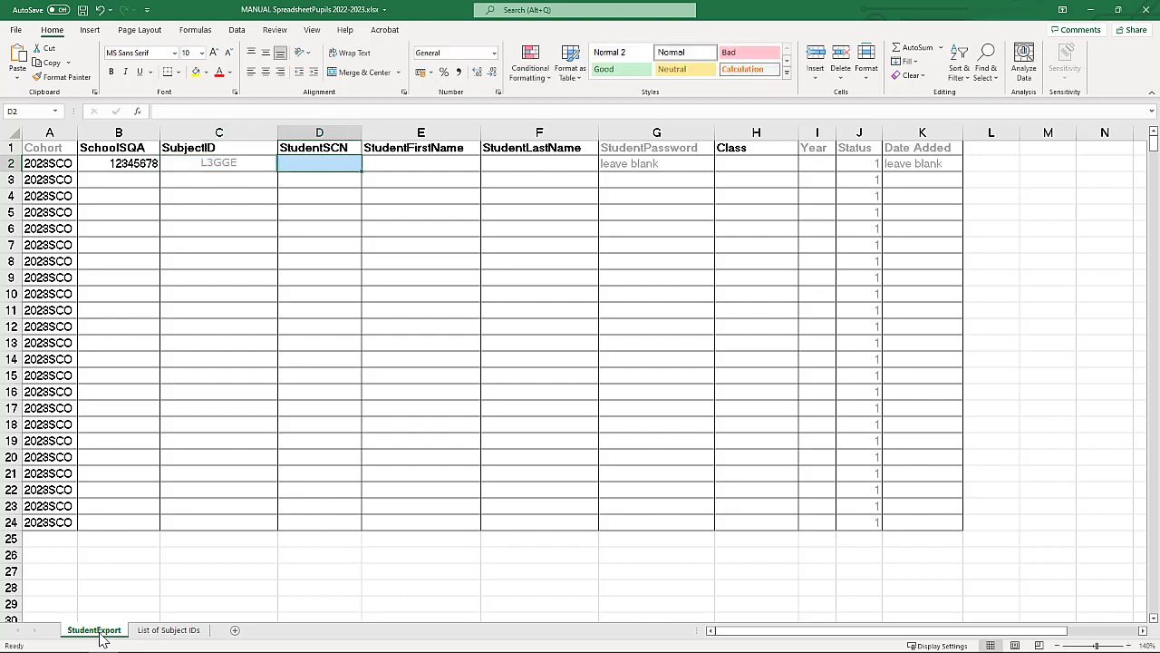
Enter the pupil's SCN, first and last name, class L3GGEClass1 and year S2.
{"action": "type", "text": "12345678"}
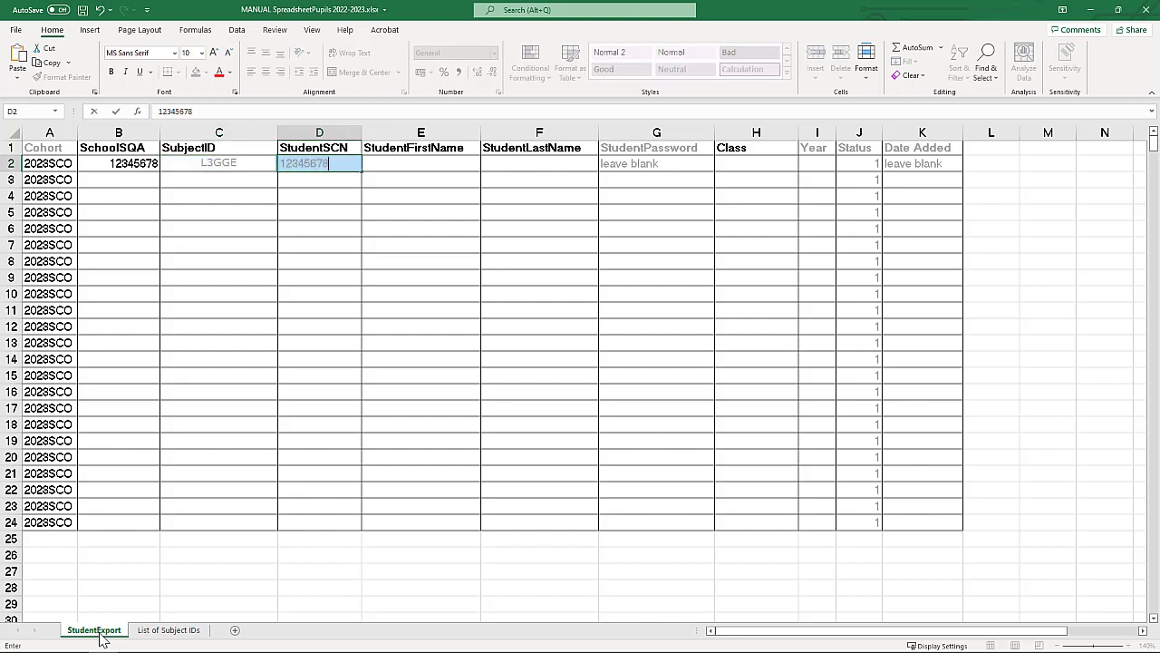
{"action": "key", "text": "Tab"}
{"action": "key", "text": "Tab"}
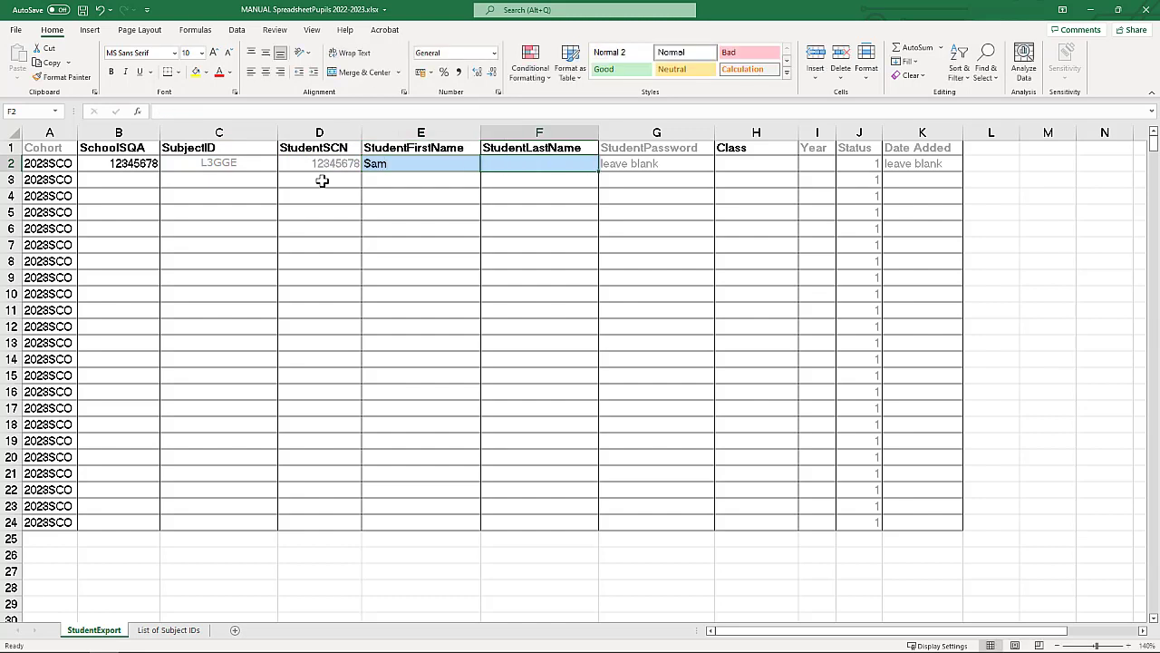
{"action": "key", "text": "Tab"}
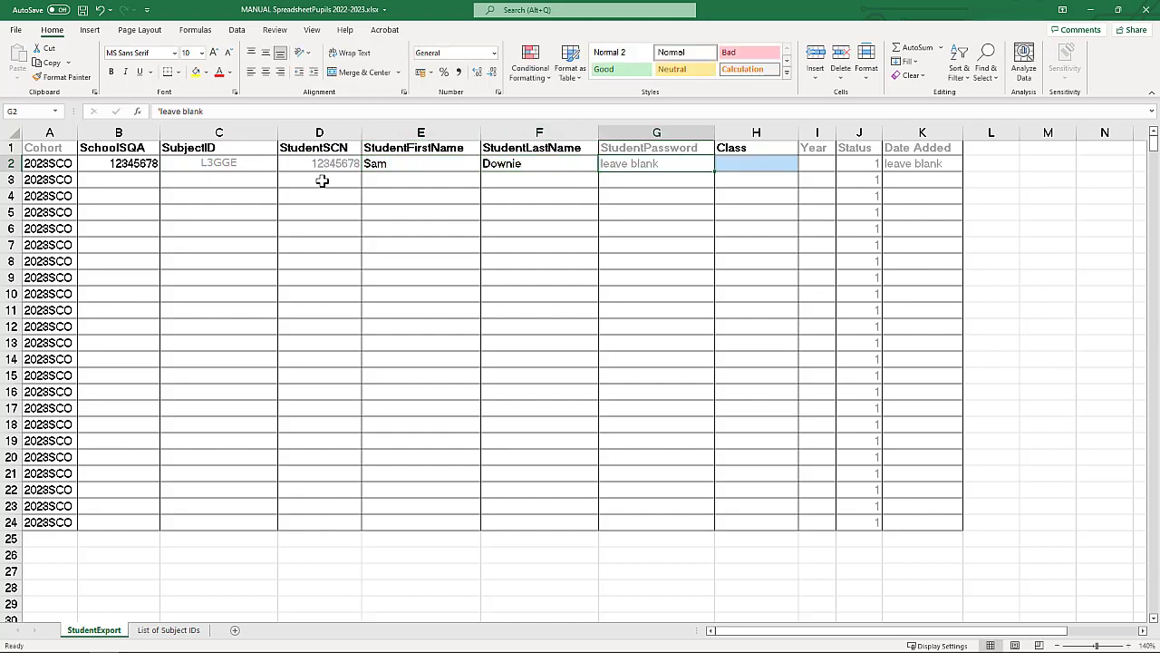
{"action": "key", "text": "Tab"}
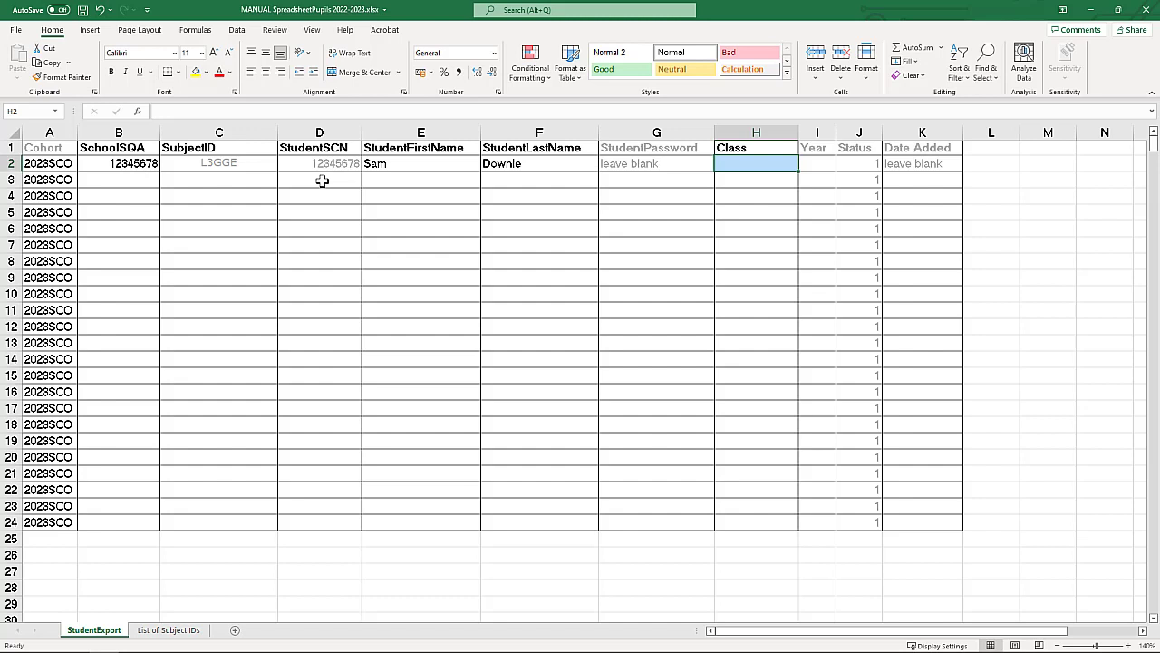
{"action": "type", "text": "L3"}
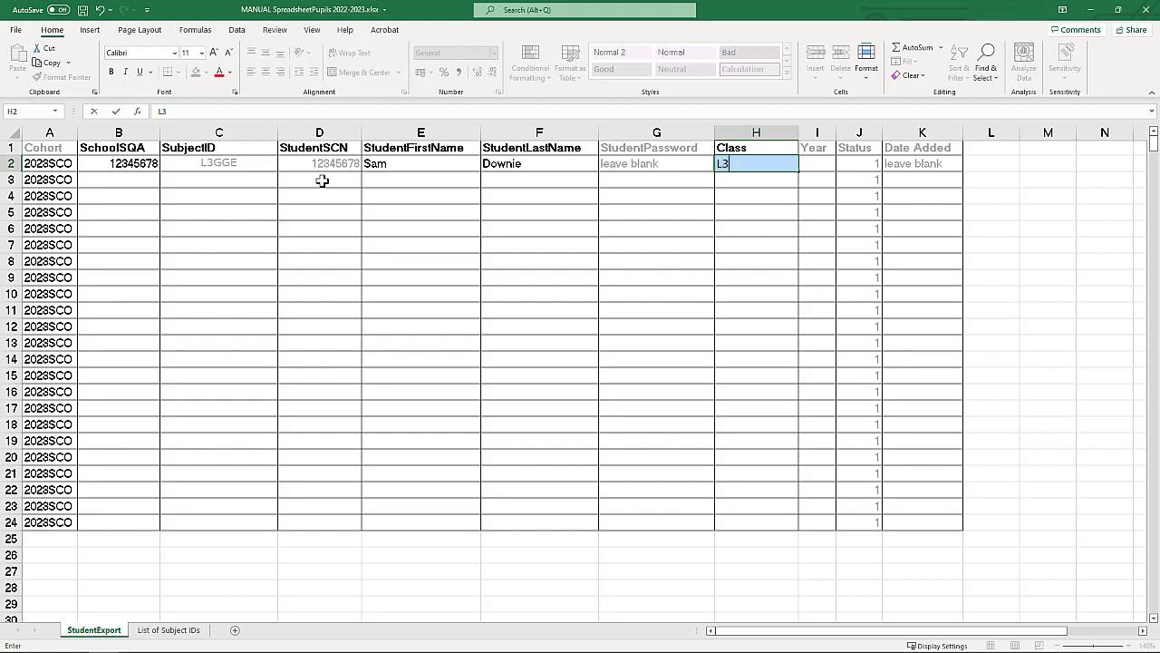
{"action": "type", "text": "GGEClass1"}
{"action": "key", "text": "shift+Right"}
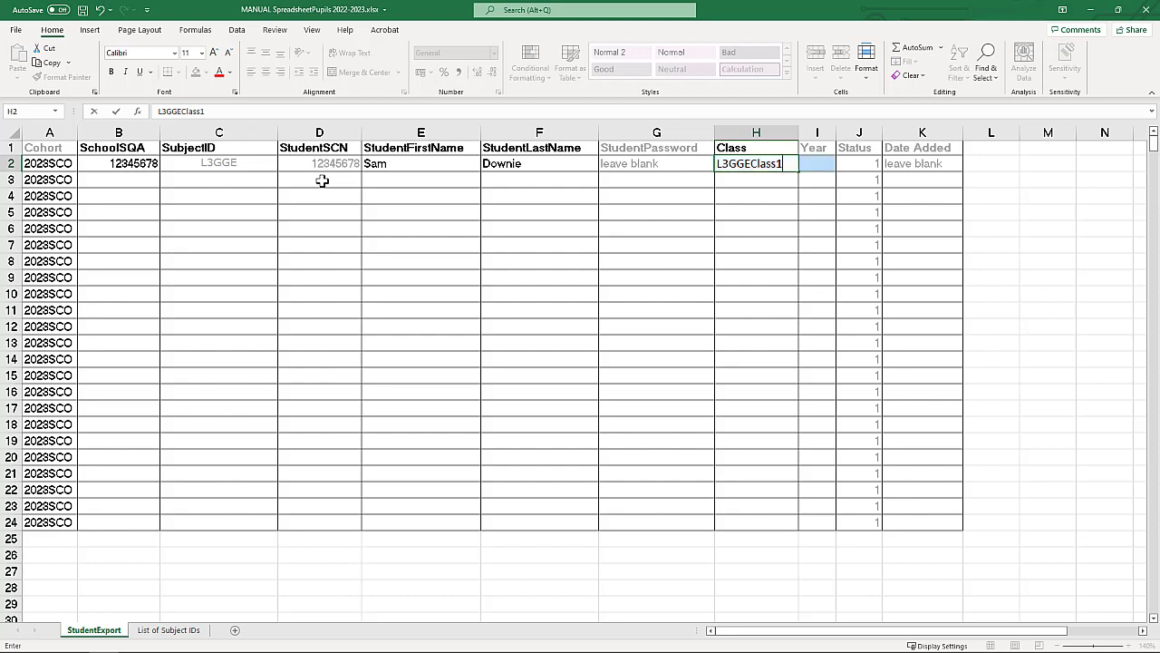
{"action": "key", "text": "Tab"}
{"action": "type", "text": "S2"}
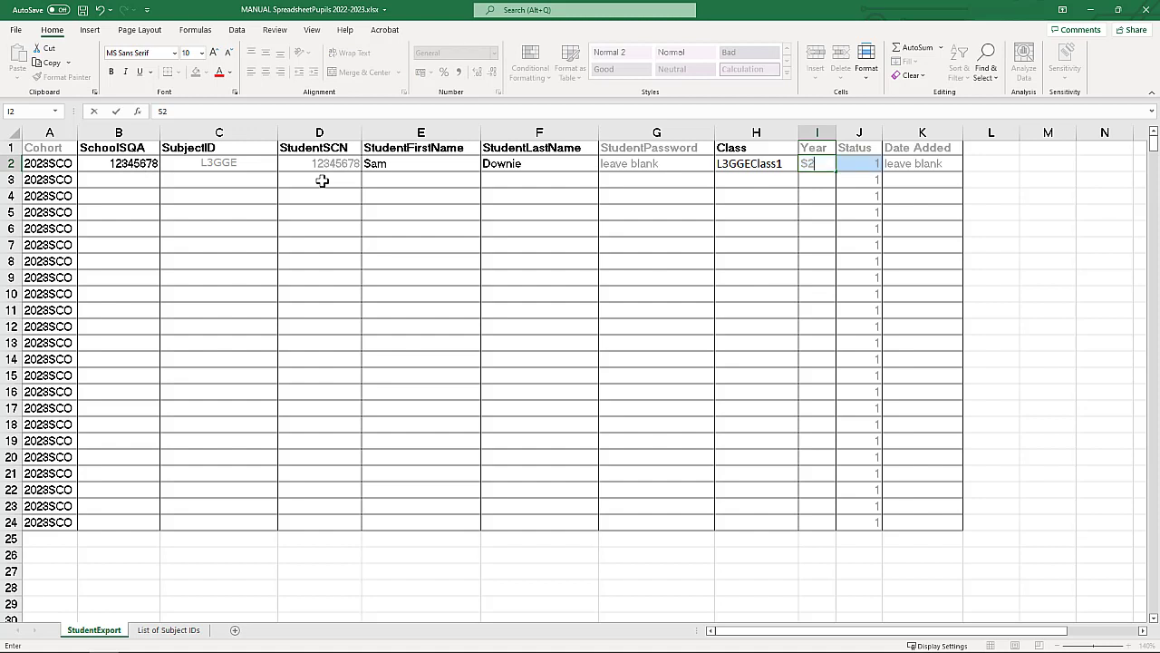
{"action": "key", "text": "Tab"}
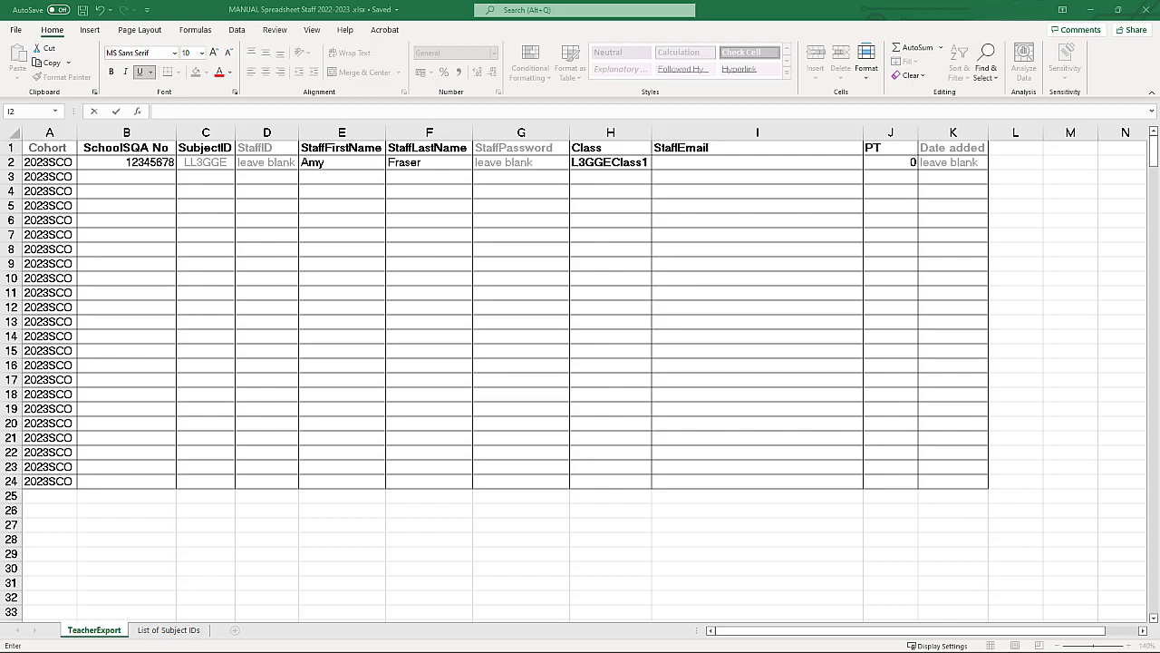
Enter the teacher's e-mail address in StaffEmail cell I2, leaving PT as 0.
{"action": "left_click", "coordinate": [705, 161]}
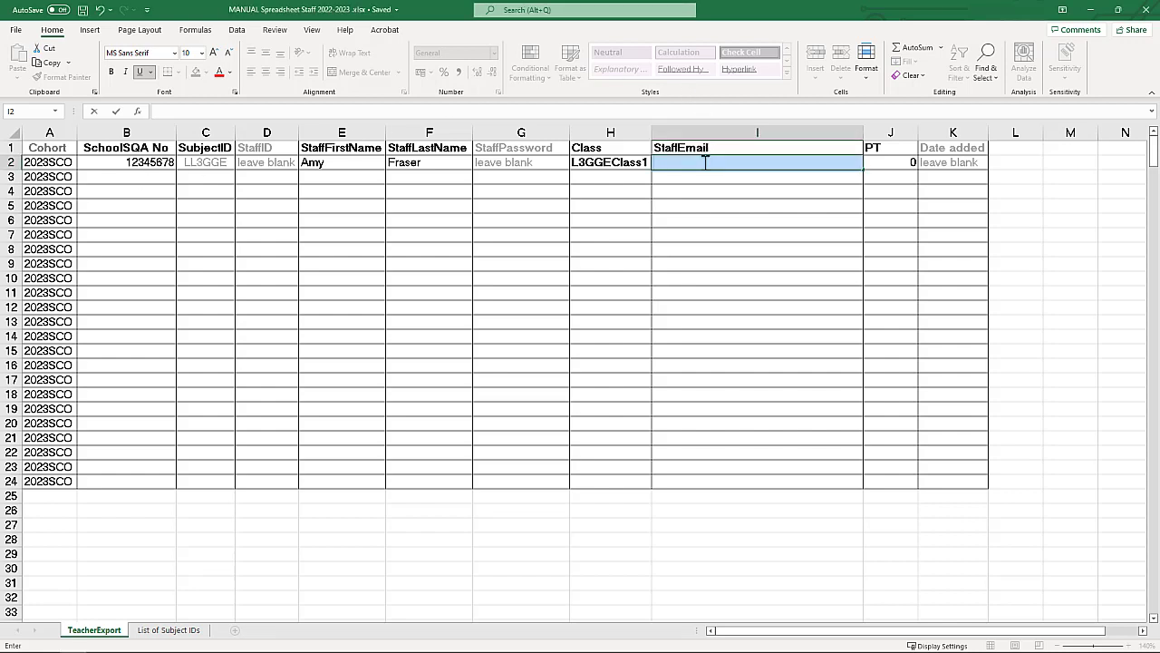
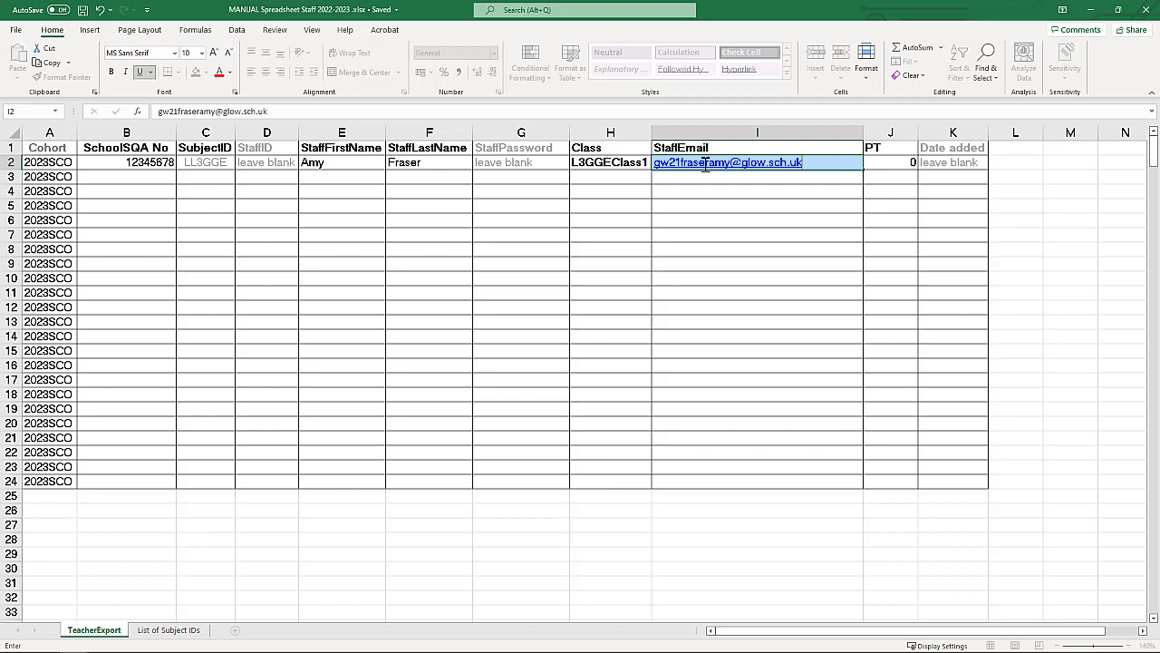
{"action": "key", "text": "Tab"}
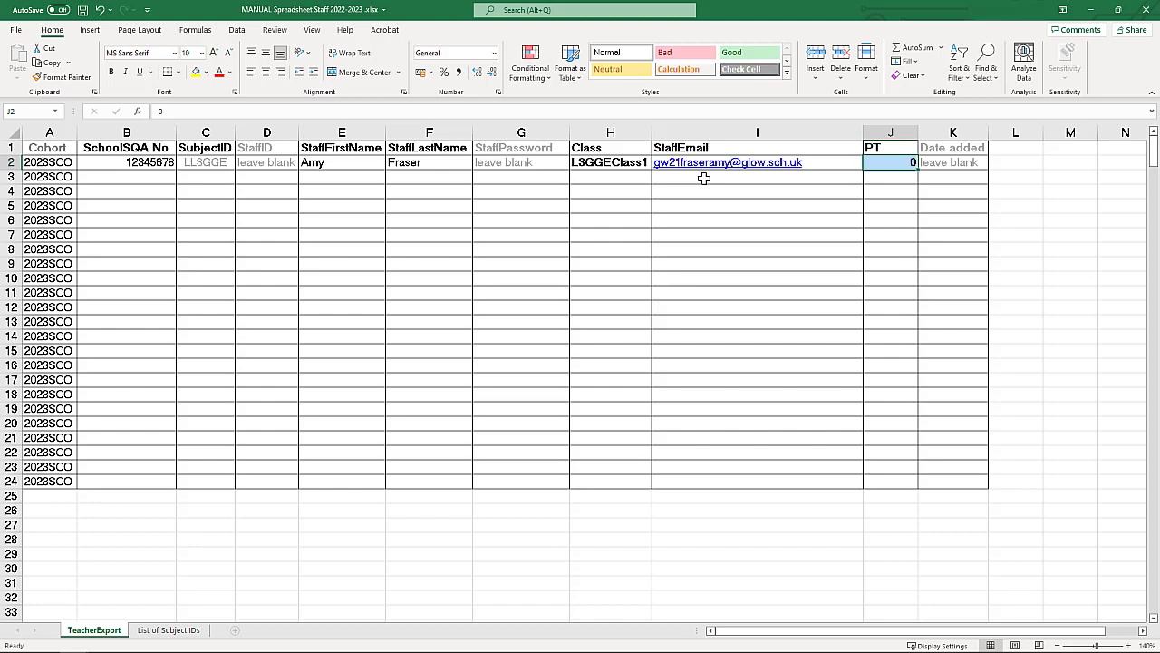
{"action": "type", "text": "1"}
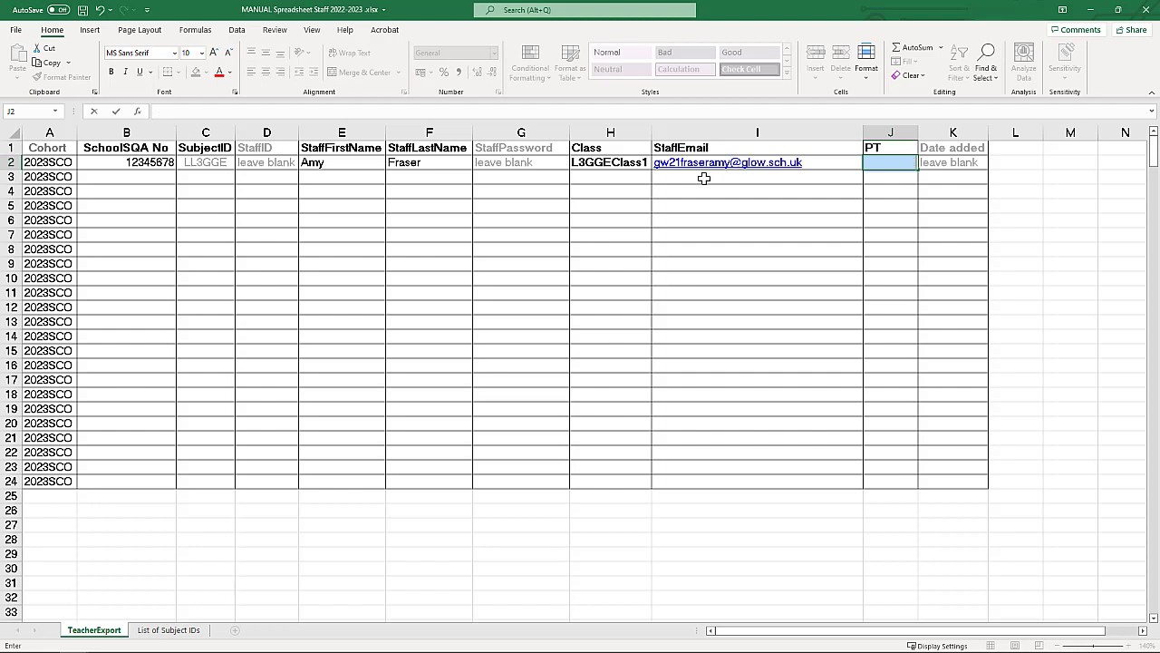
{"action": "type", "text": "0"}
{"action": "left_click", "coordinate": [703, 178]}
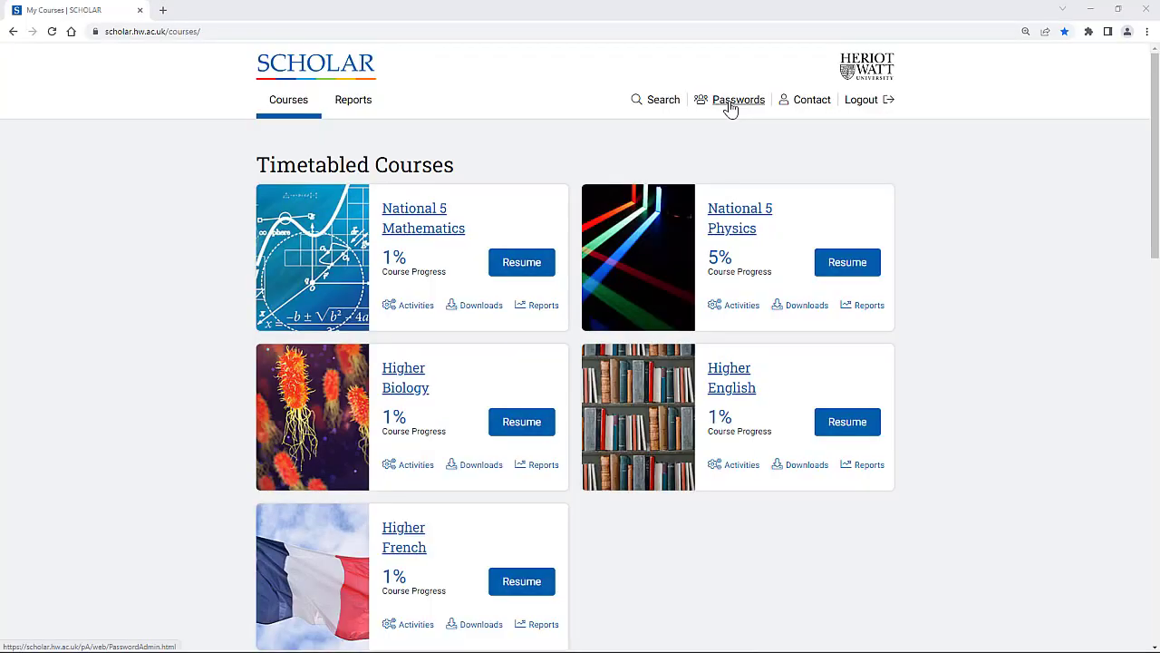
Open the upload form in a new tab and attach the Pupils 2022-2023 spreadsheet.
{"action": "left_click", "coordinate": [731, 102]}
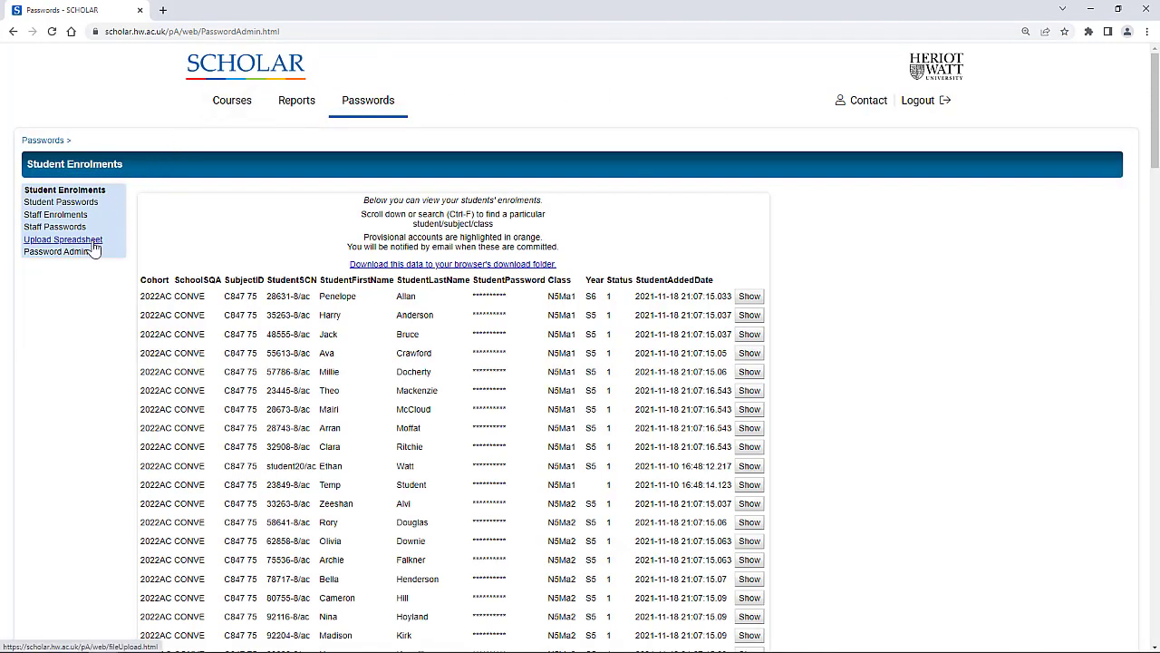
{"action": "left_click", "coordinate": [92, 243]}
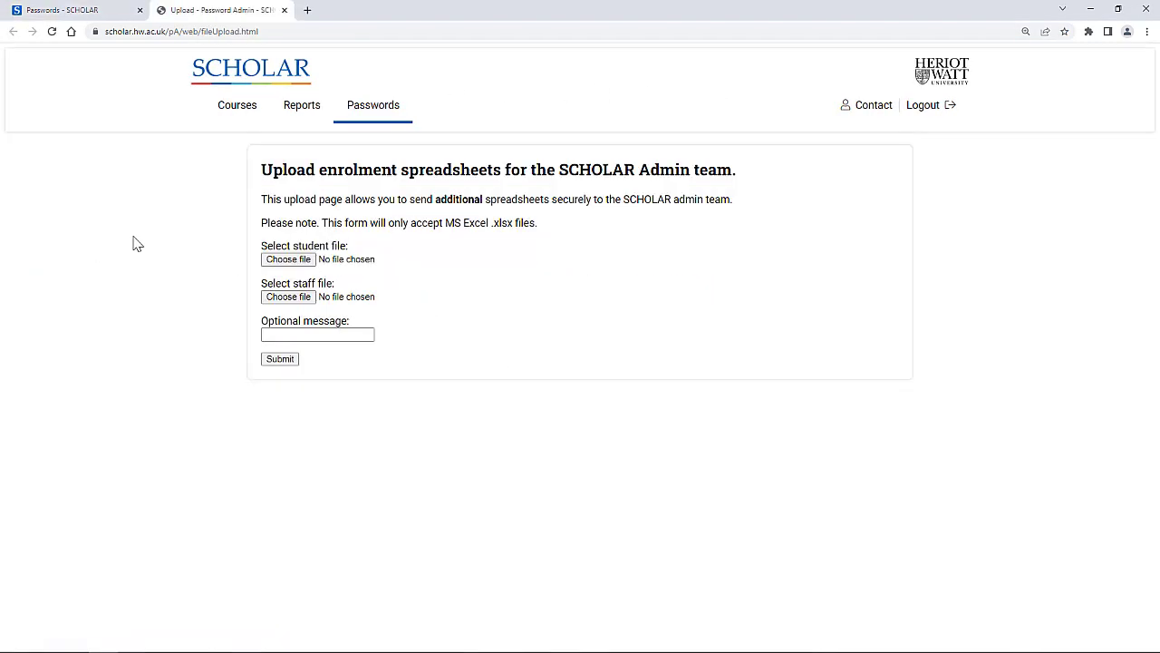
{"action": "left_click", "coordinate": [283, 262]}
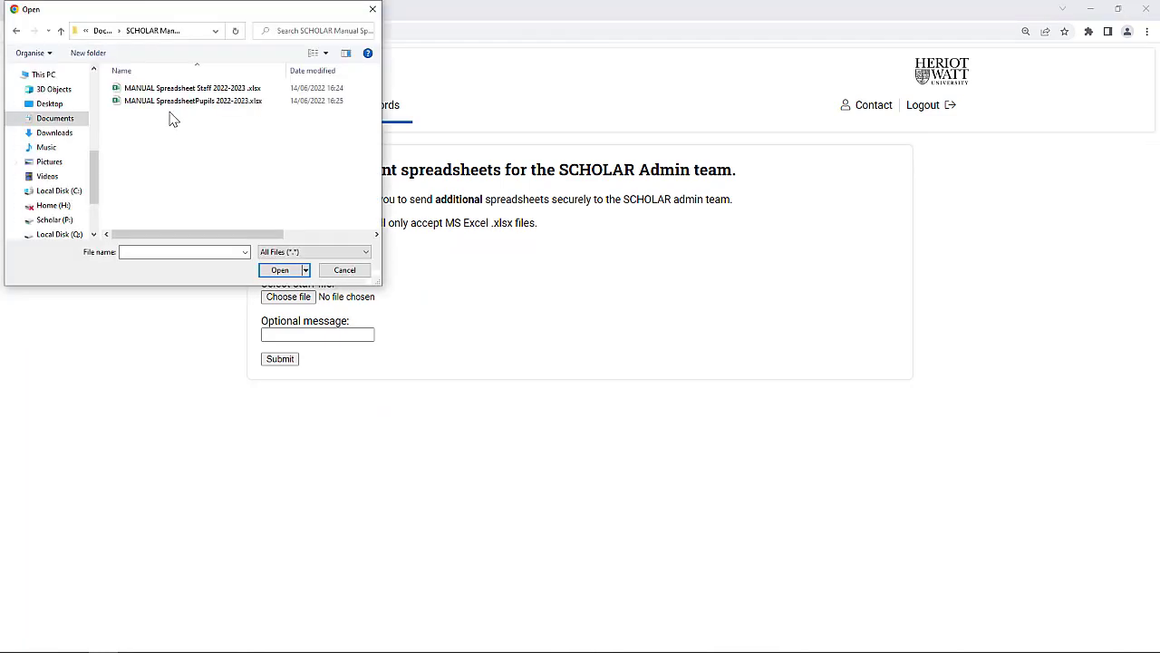
{"action": "double_click", "coordinate": [175, 105]}
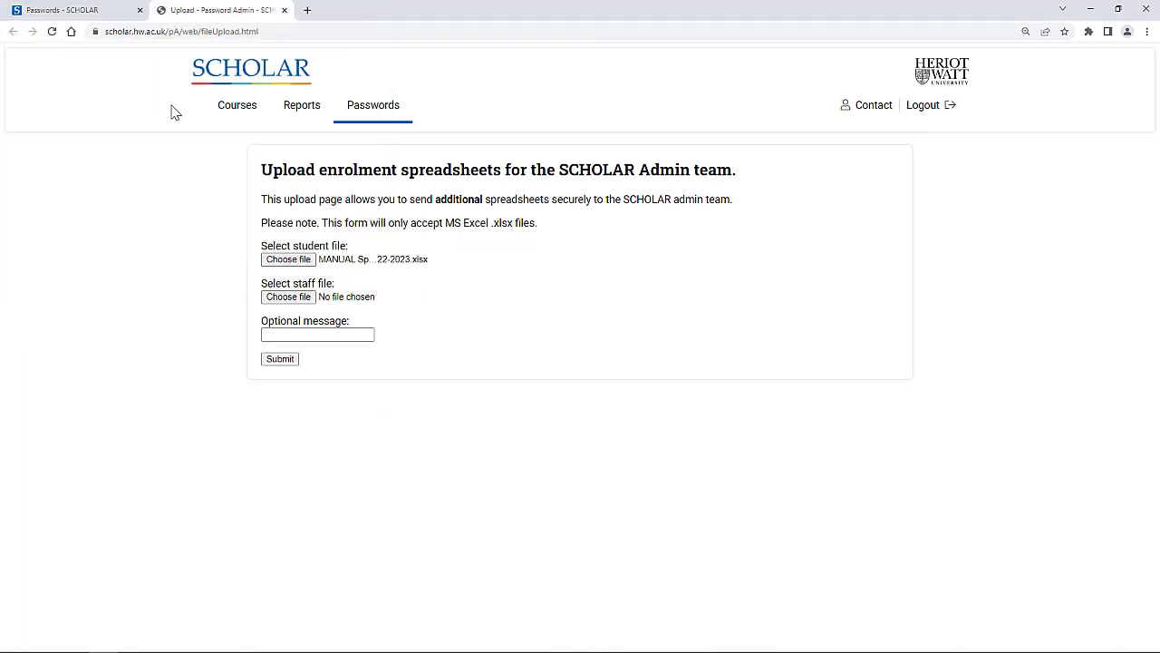
Attach the Staff 2022-2023 spreadsheet and start an optional message for the admin team.
{"action": "left_click", "coordinate": [277, 303]}
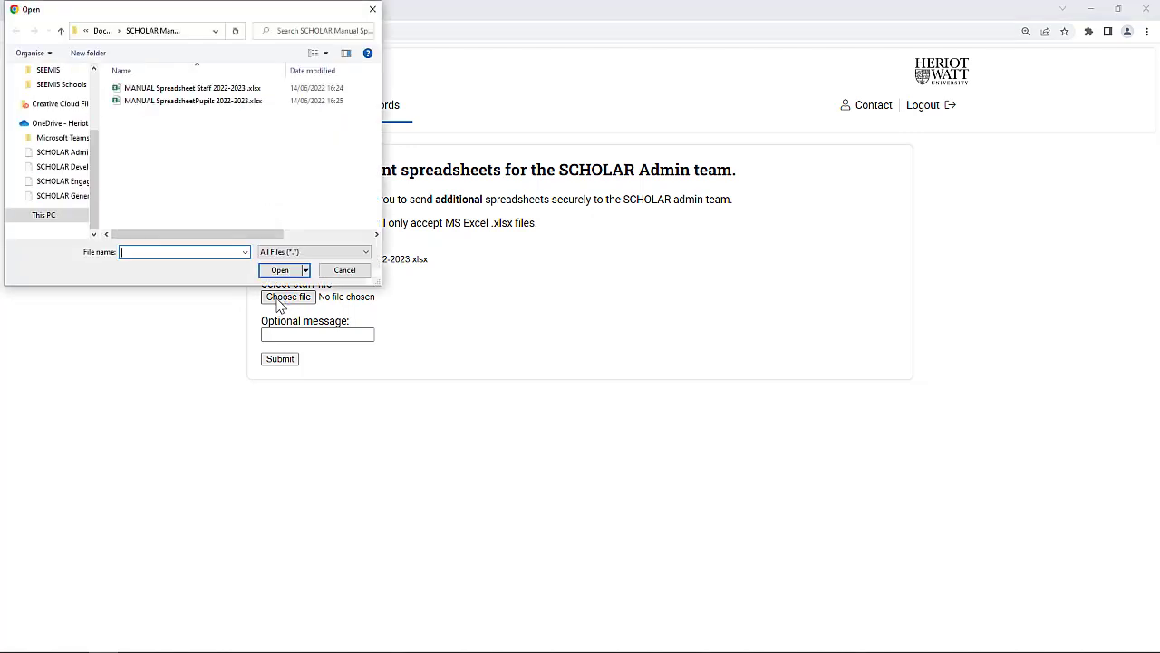
{"action": "double_click", "coordinate": [222, 93]}
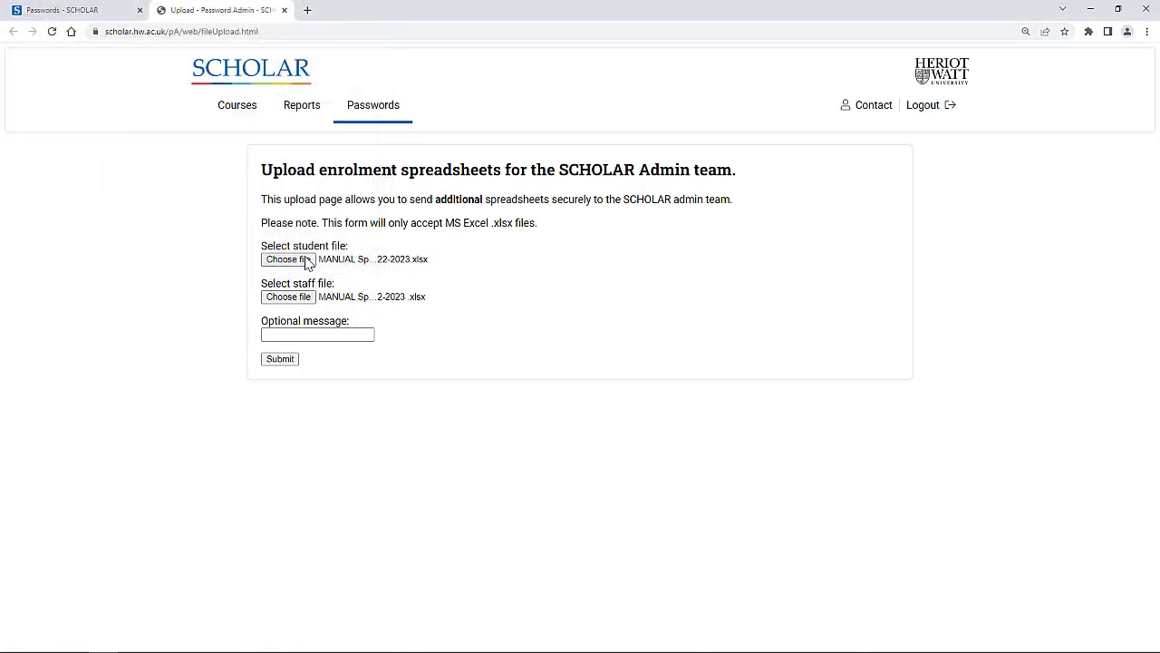
{"action": "left_click", "coordinate": [316, 335]}
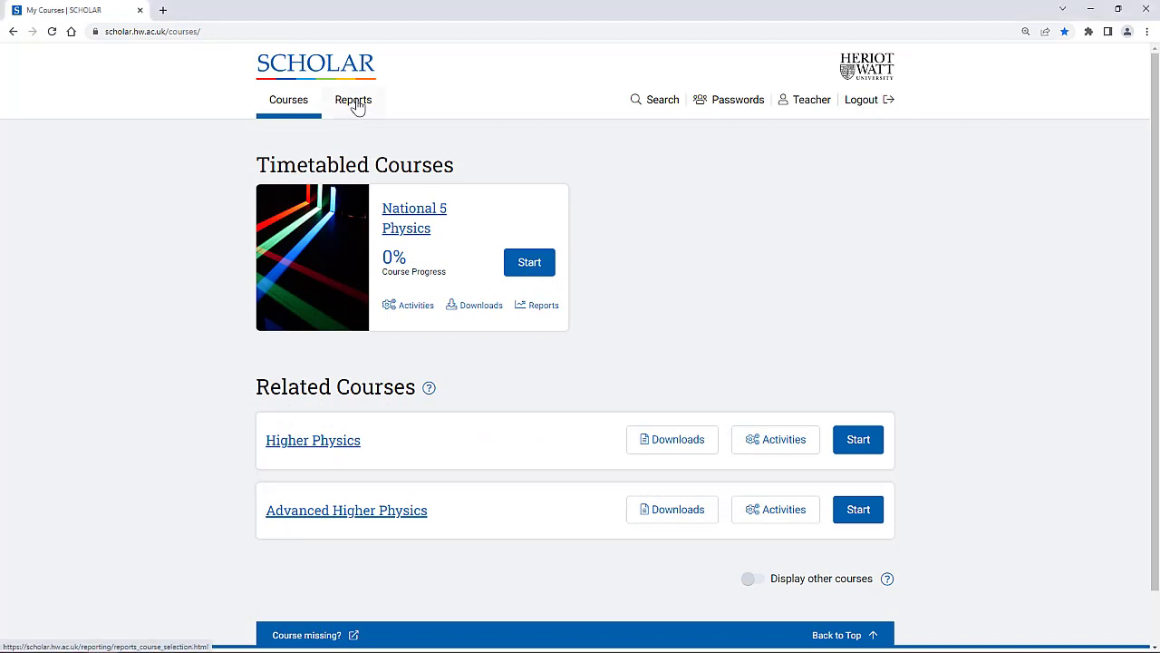
Go to the course reports overview and open the National 5 Physics report.
{"action": "left_click", "coordinate": [357, 104]}
{"action": "left_click", "coordinate": [108, 216]}
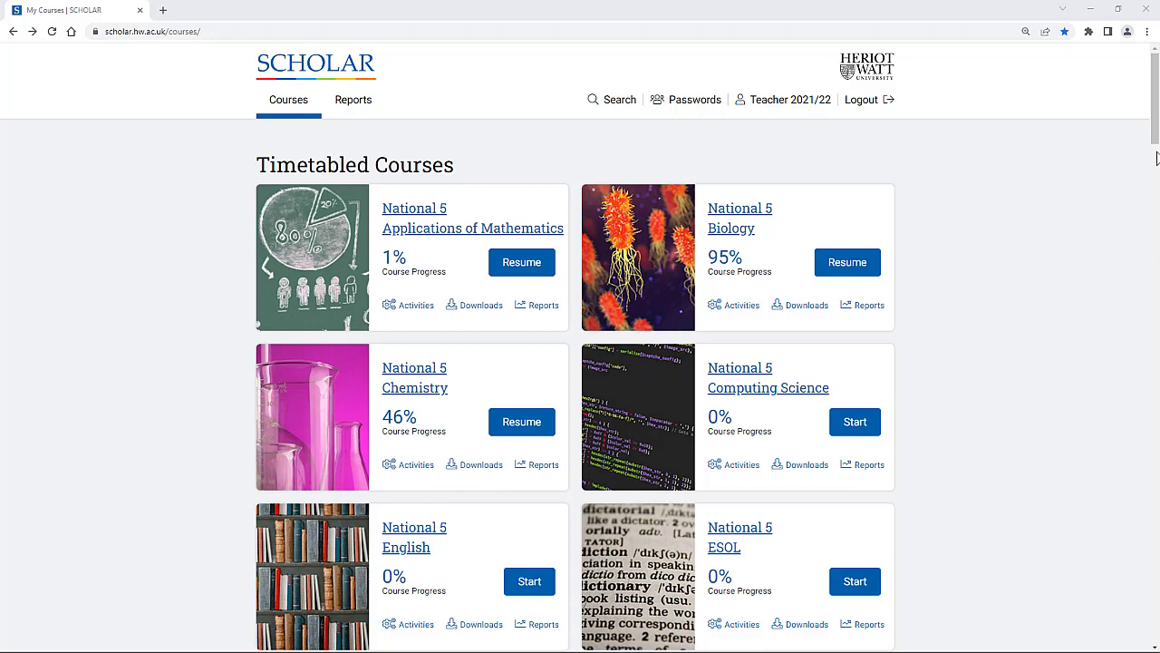
{"action": "left_click_drag", "start_coordinate": [1156, 143], "coordinate": [1090, 417]}
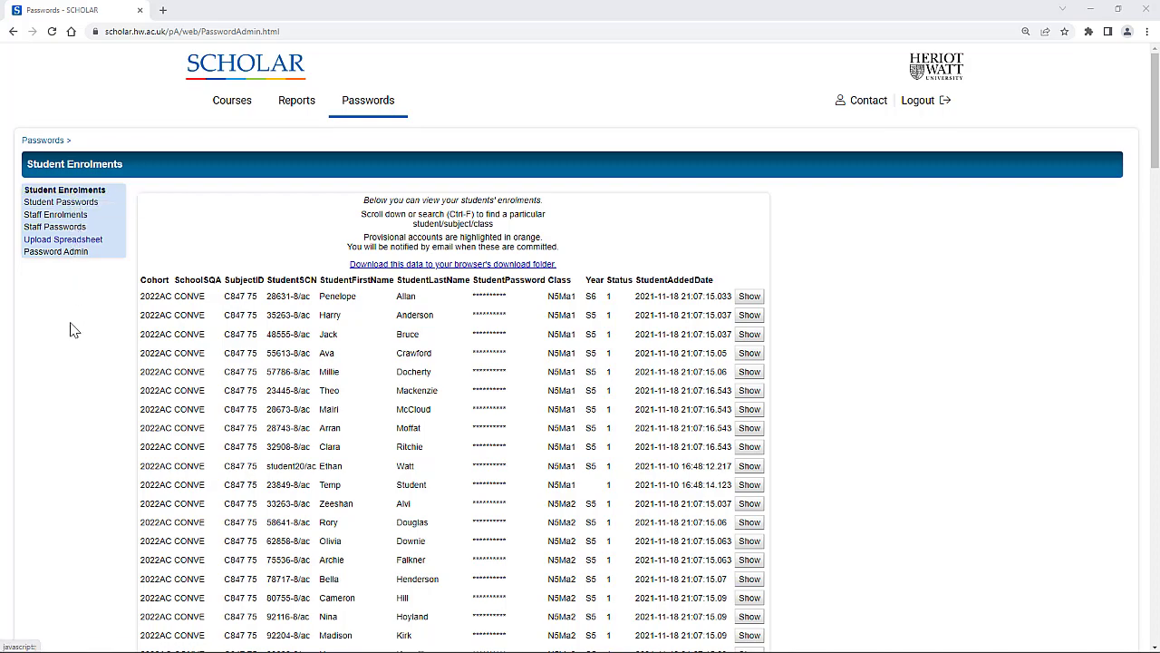
Scroll down the My Courses page to see the four timetabled courses.
{"action": "scroll", "coordinate": [73, 330], "scroll_direction": "down", "scroll_amount": 1}
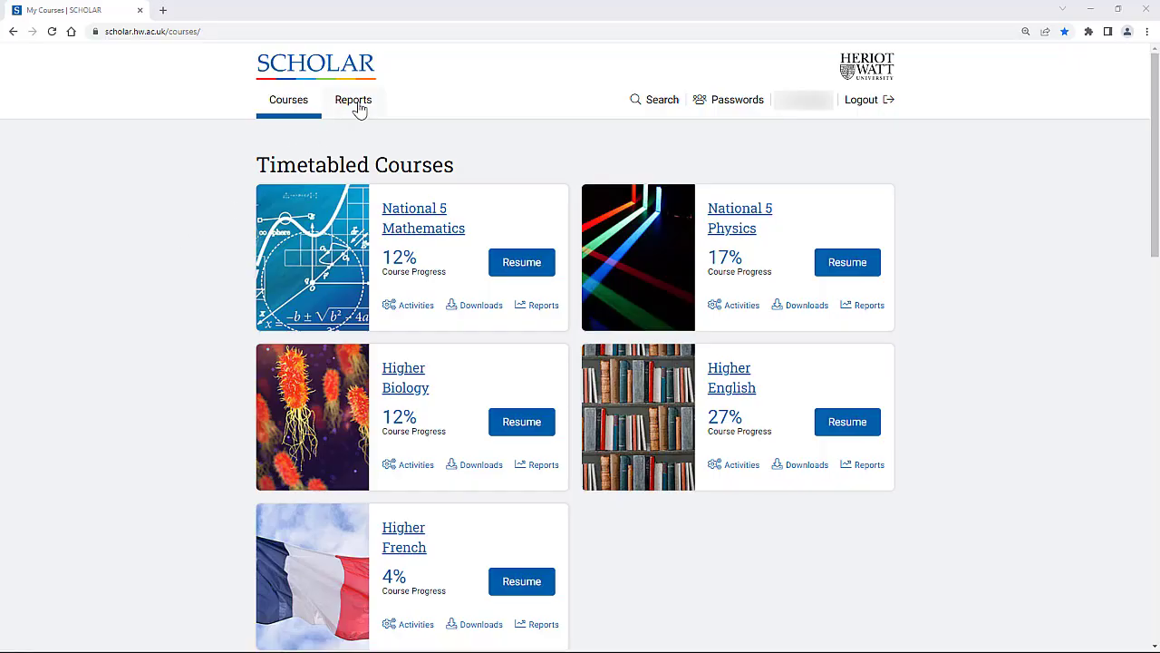
{"action": "left_click", "coordinate": [358, 107]}
{"action": "left_click", "coordinate": [134, 290]}
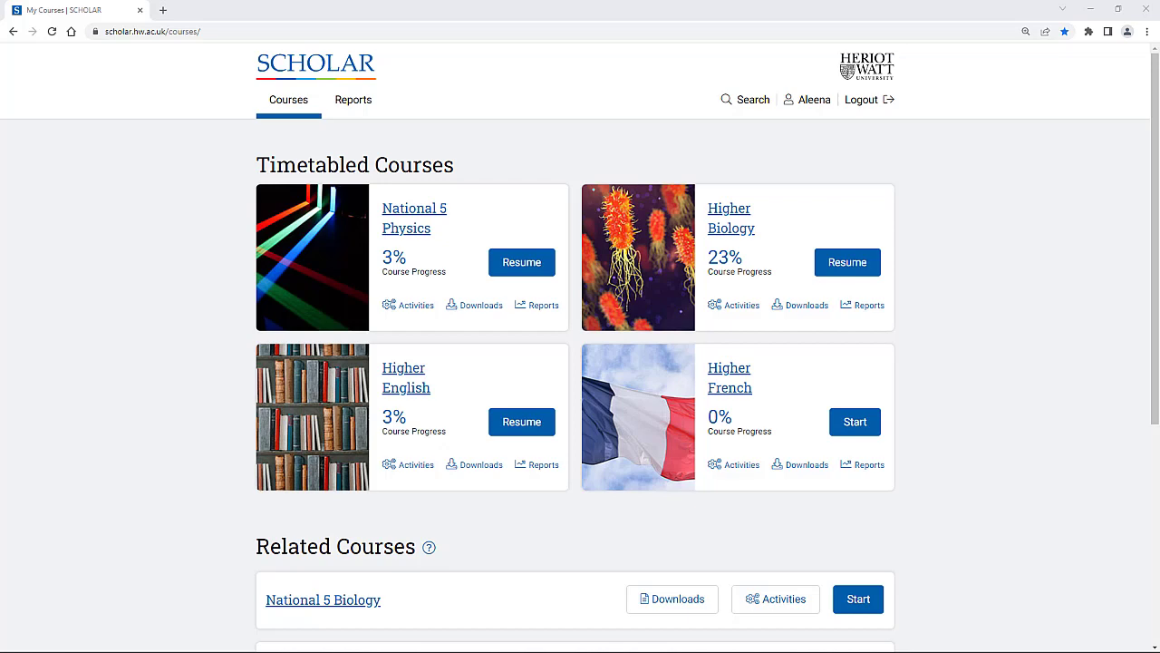
{"action": "scroll", "coordinate": [98, 499], "scroll_direction": "down", "scroll_amount": 4}
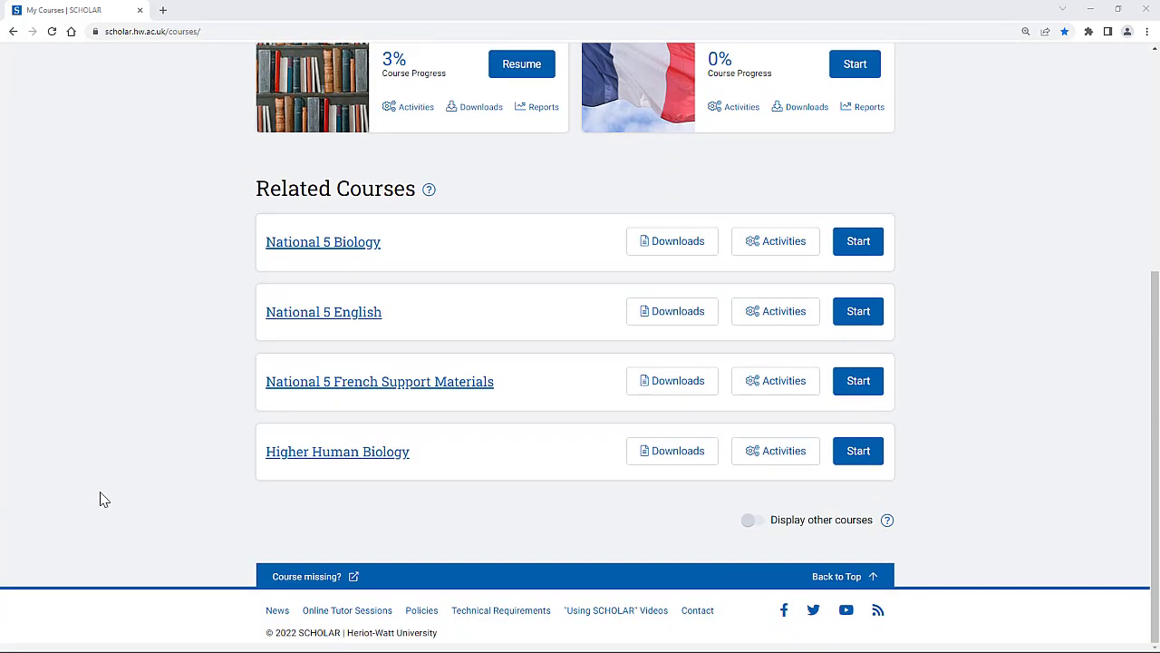
Show all other available courses, browse the list, then go to the Reports page.
{"action": "left_click", "coordinate": [752, 523]}
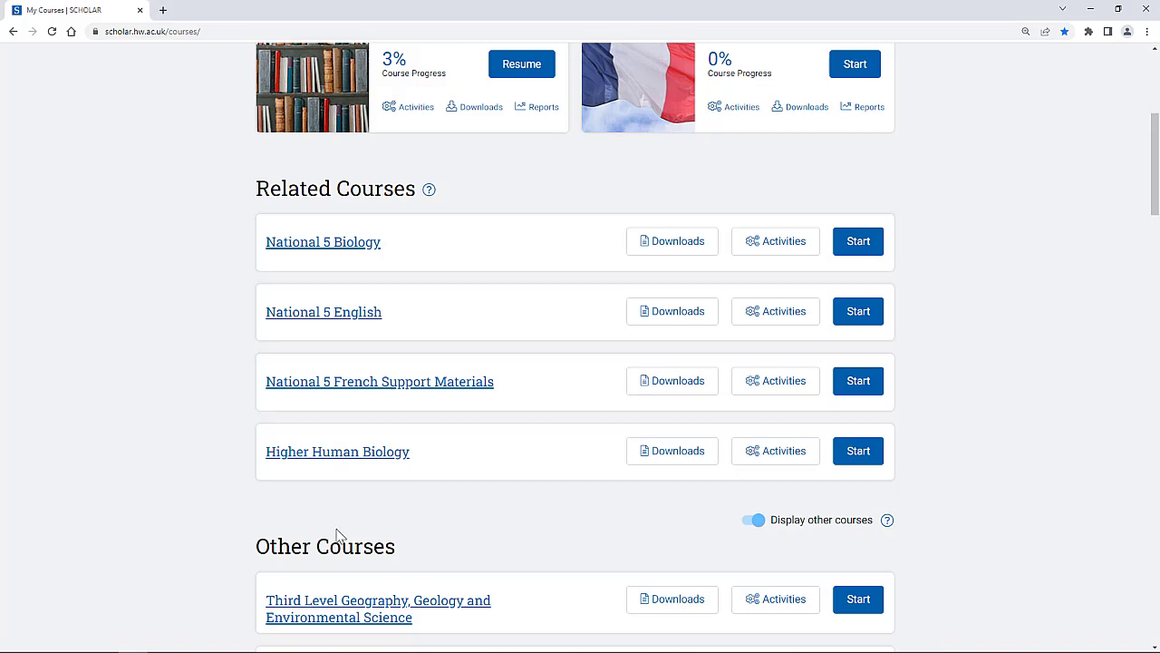
{"action": "scroll", "coordinate": [162, 521], "scroll_direction": "down", "scroll_amount": 2}
{"action": "scroll", "coordinate": [161, 521], "scroll_direction": "down", "scroll_amount": 8}
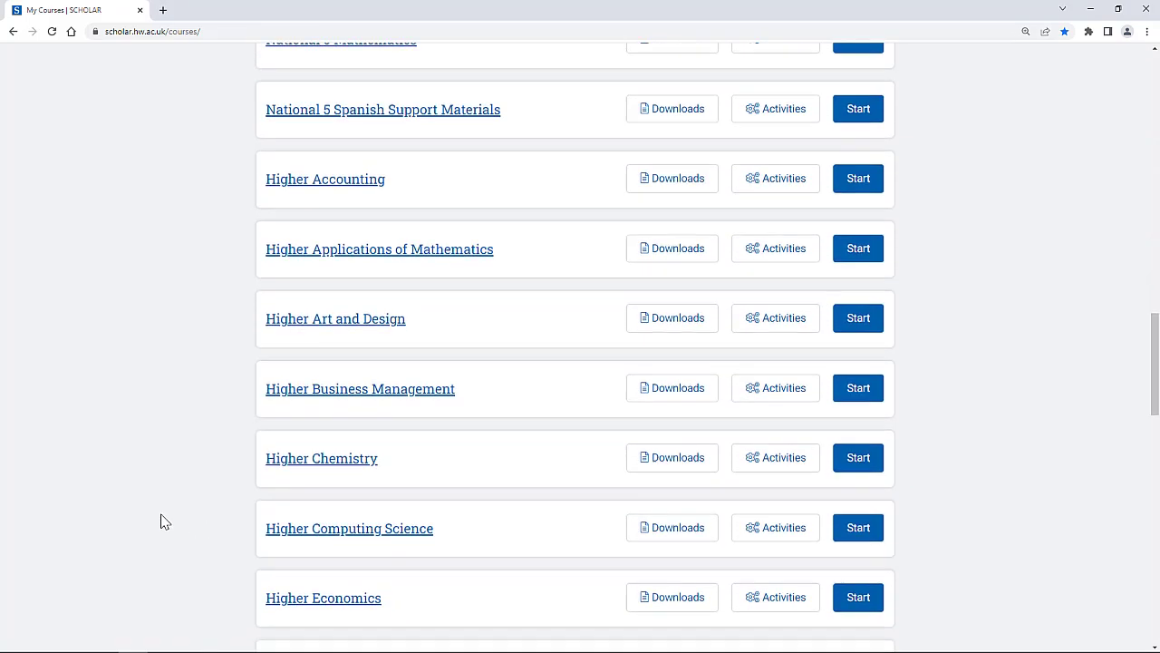
{"action": "scroll", "coordinate": [161, 521], "scroll_direction": "down", "scroll_amount": 4}
{"action": "scroll", "coordinate": [164, 521], "scroll_direction": "down", "scroll_amount": 6}
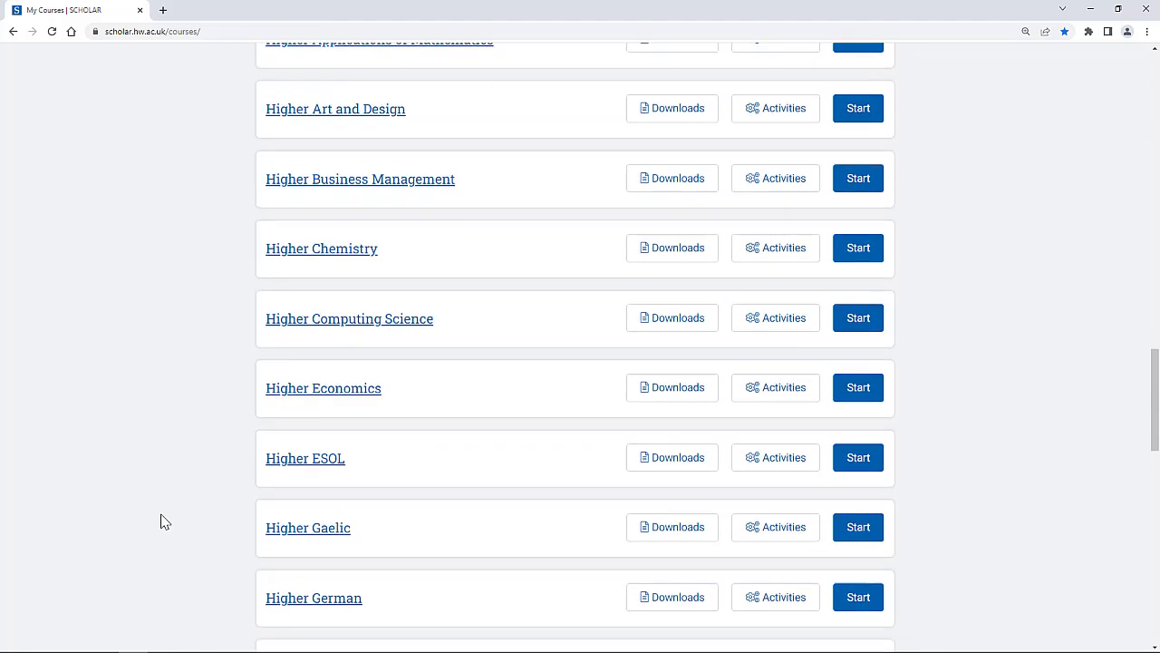
{"action": "scroll", "coordinate": [164, 521], "scroll_direction": "down", "scroll_amount": 4}
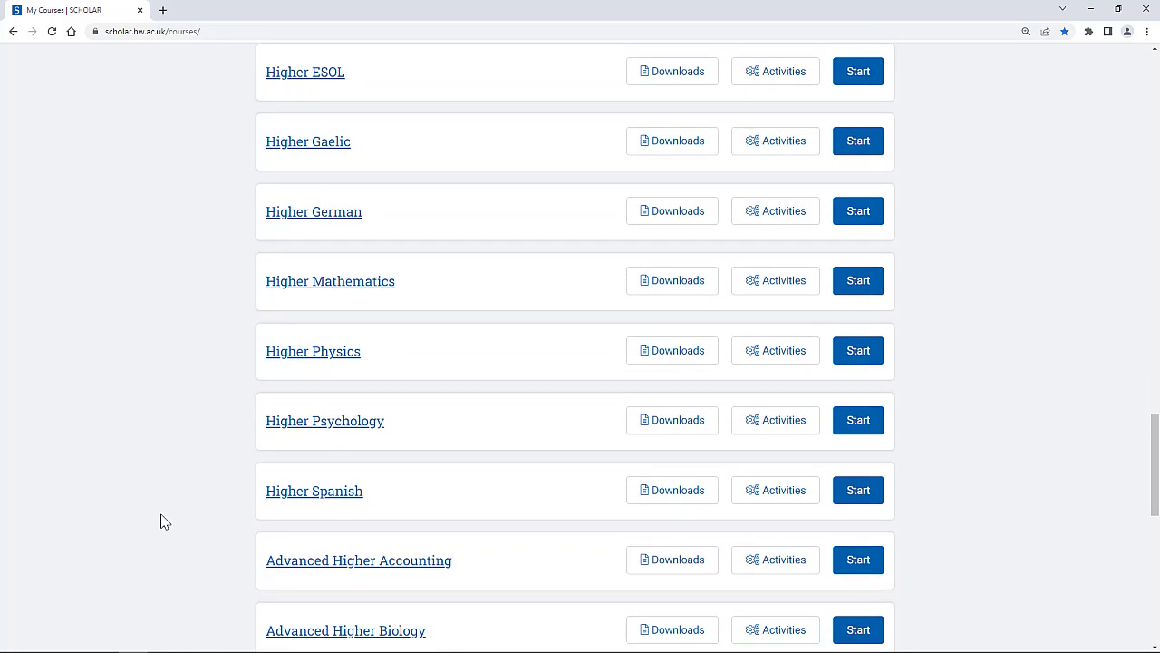
{"action": "scroll", "coordinate": [164, 521], "scroll_direction": "down", "scroll_amount": 5}
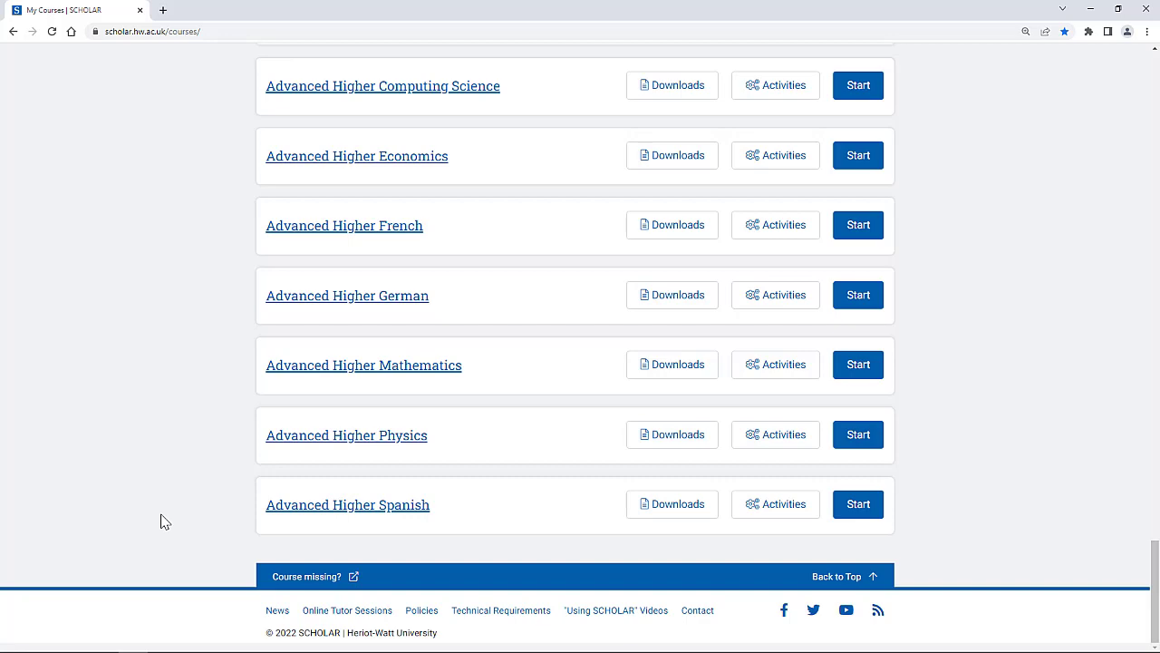
{"action": "scroll", "coordinate": [160, 521], "scroll_direction": "up", "scroll_amount": 15}
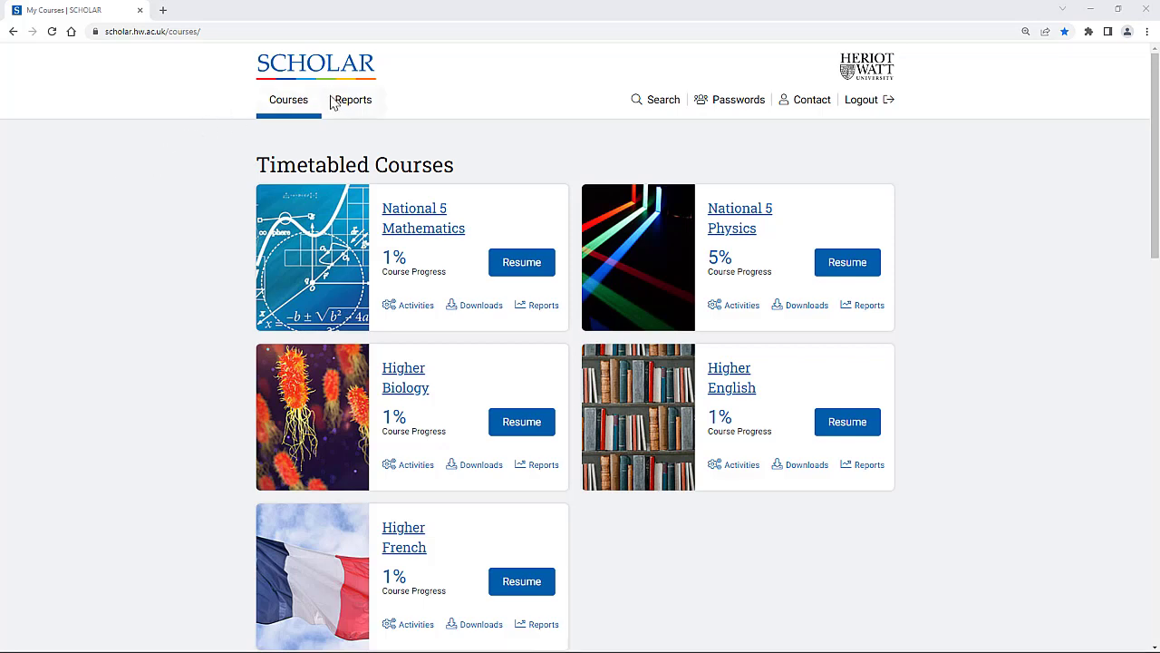
{"action": "left_click", "coordinate": [341, 105]}
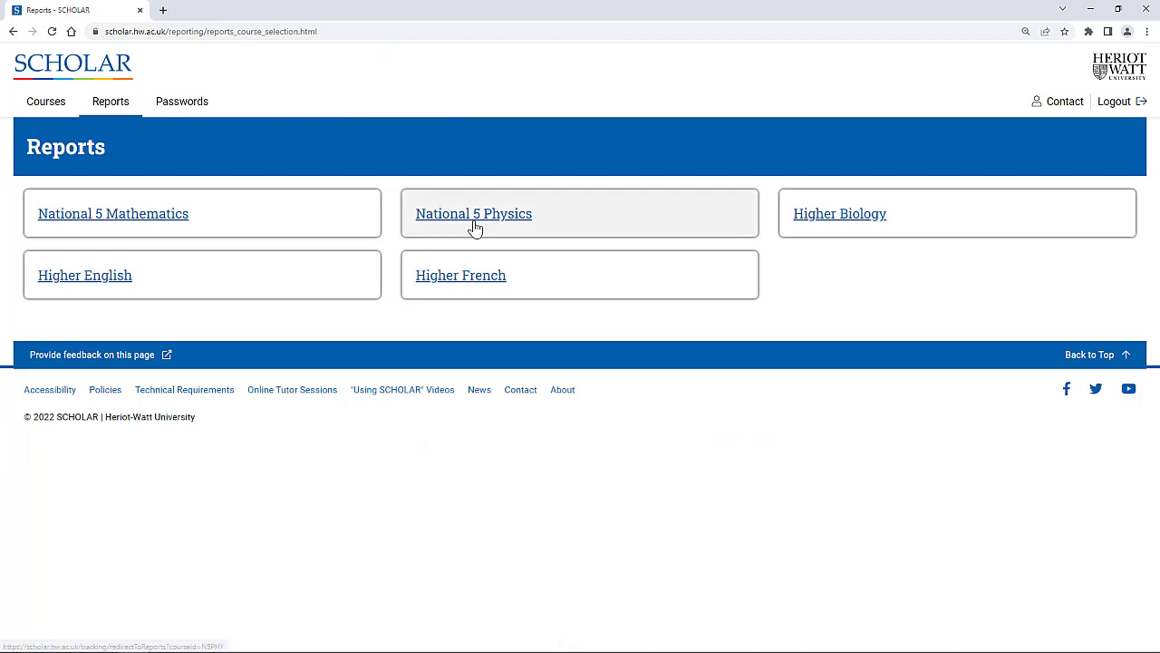
From the National 5 Physics report, download all progress data and all scores data.
{"action": "left_click", "coordinate": [473, 226]}
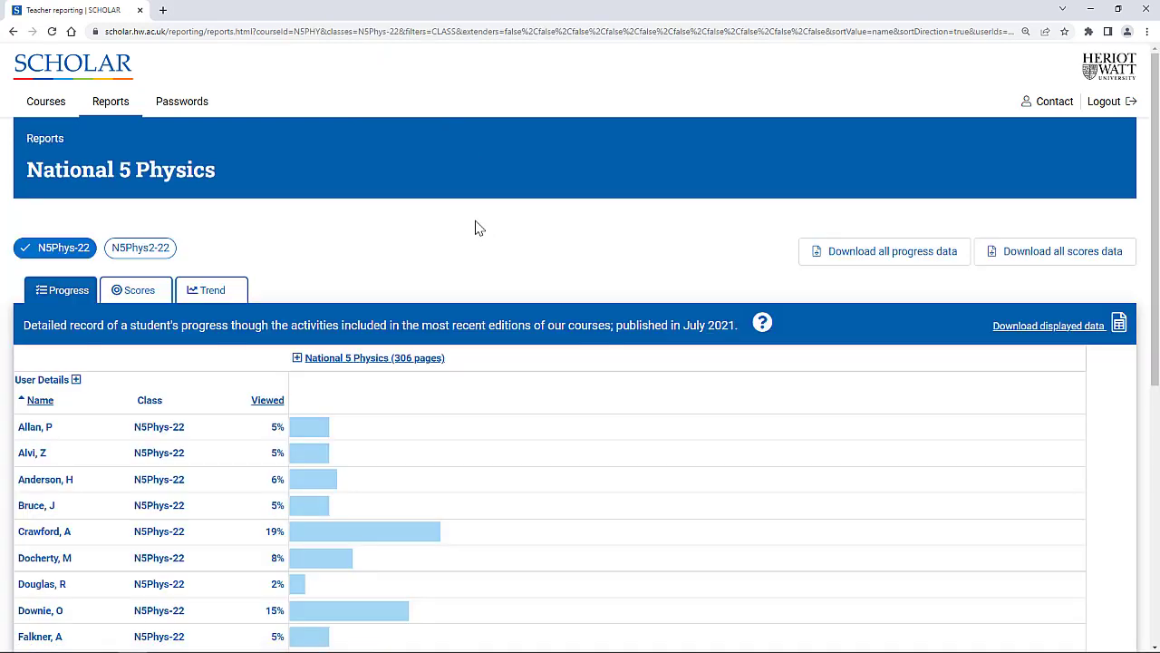
{"action": "left_click", "coordinate": [880, 265]}
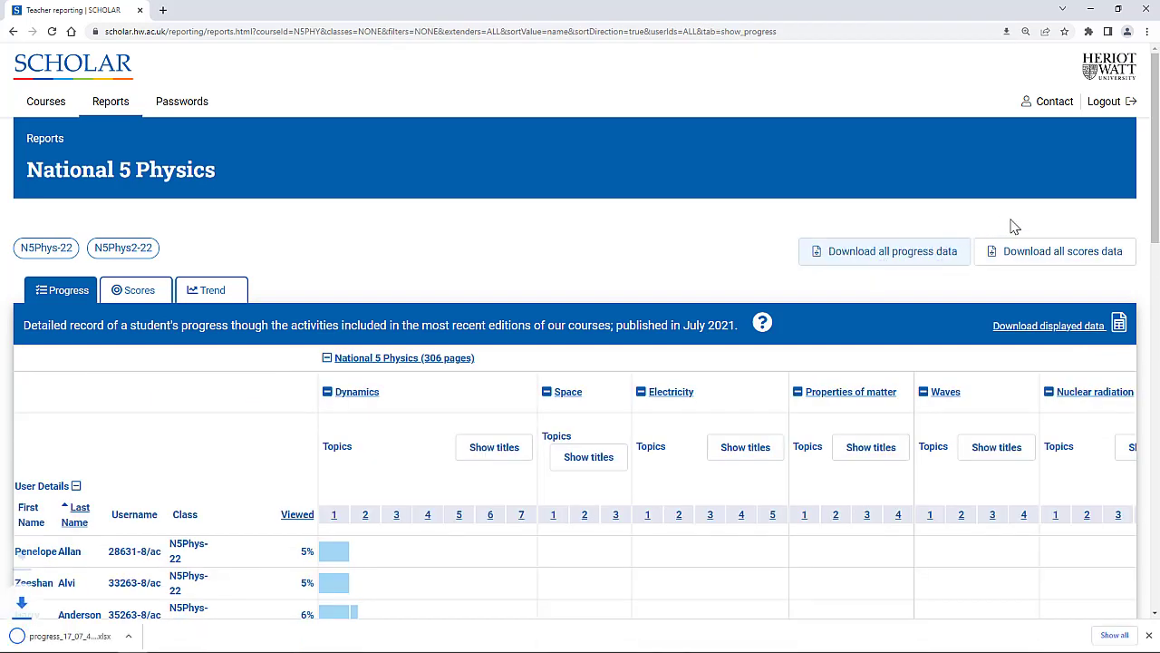
{"action": "left_click", "coordinate": [1063, 254]}
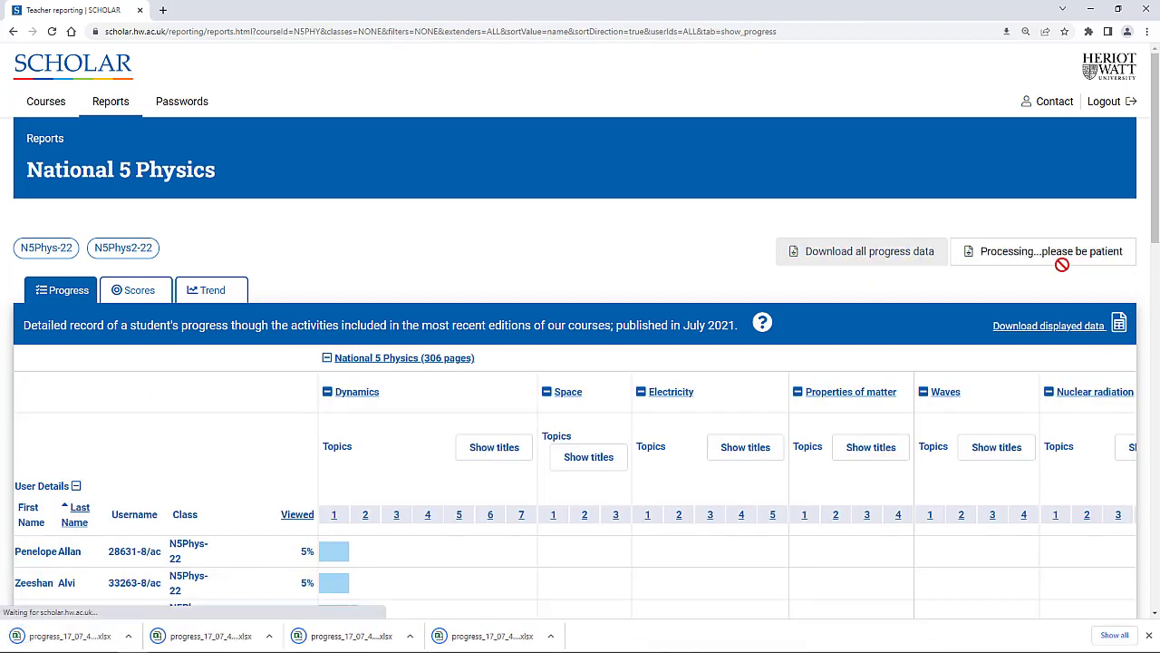